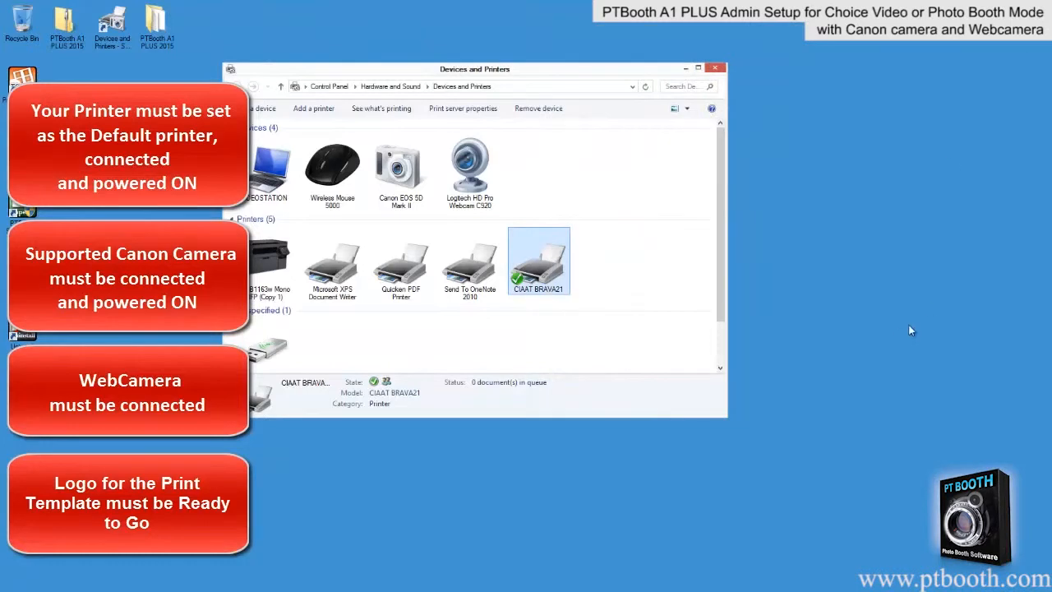
Set the display's screen resolution to 1280 × 768 and apply the change
click(686, 69)
right_click(398, 225)
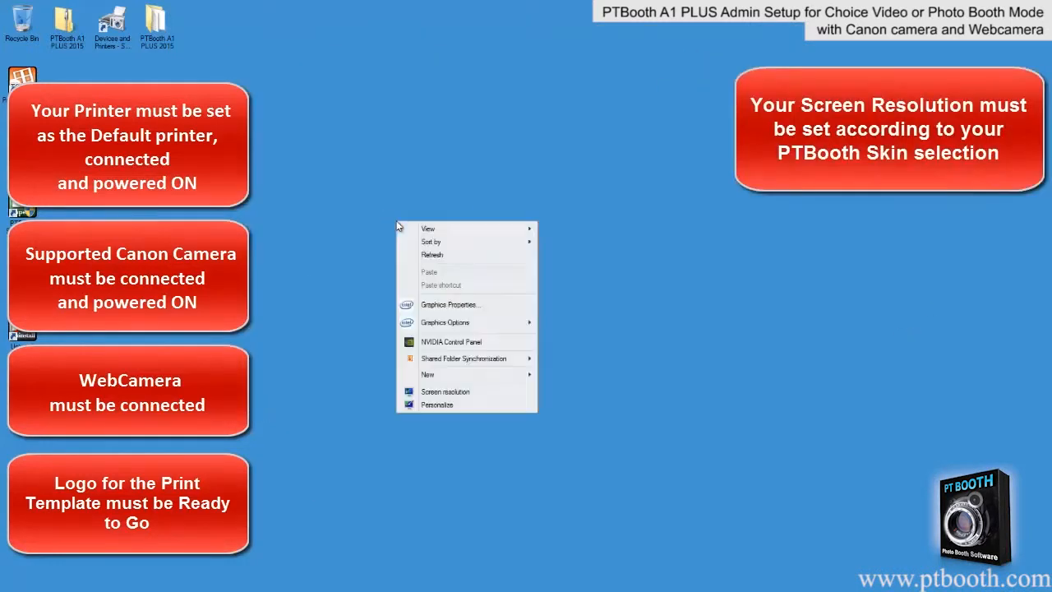
click(475, 393)
click(475, 244)
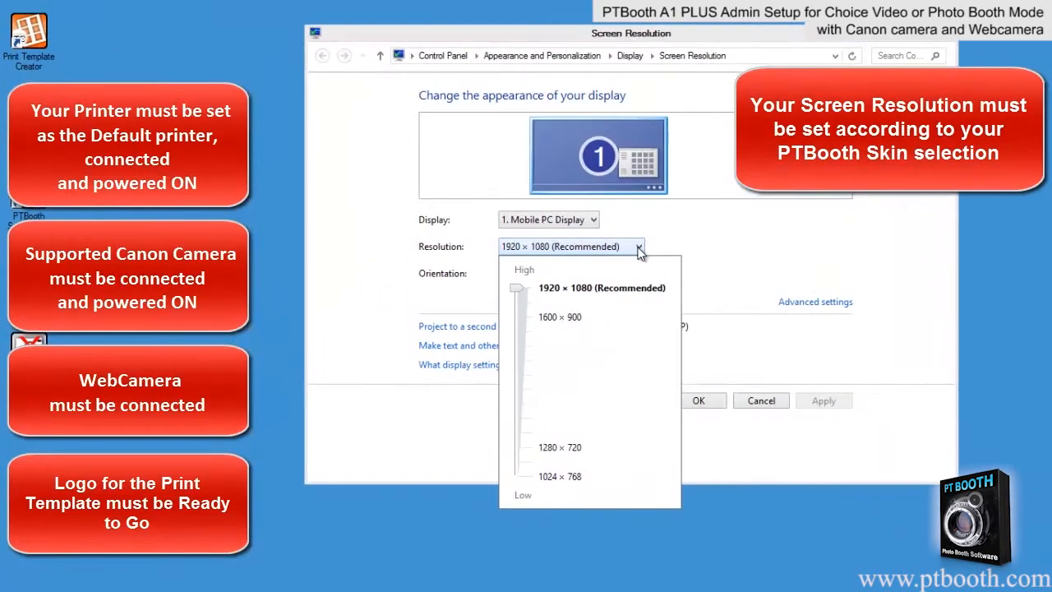
drag(516, 287, 531, 436)
click(737, 364)
click(824, 400)
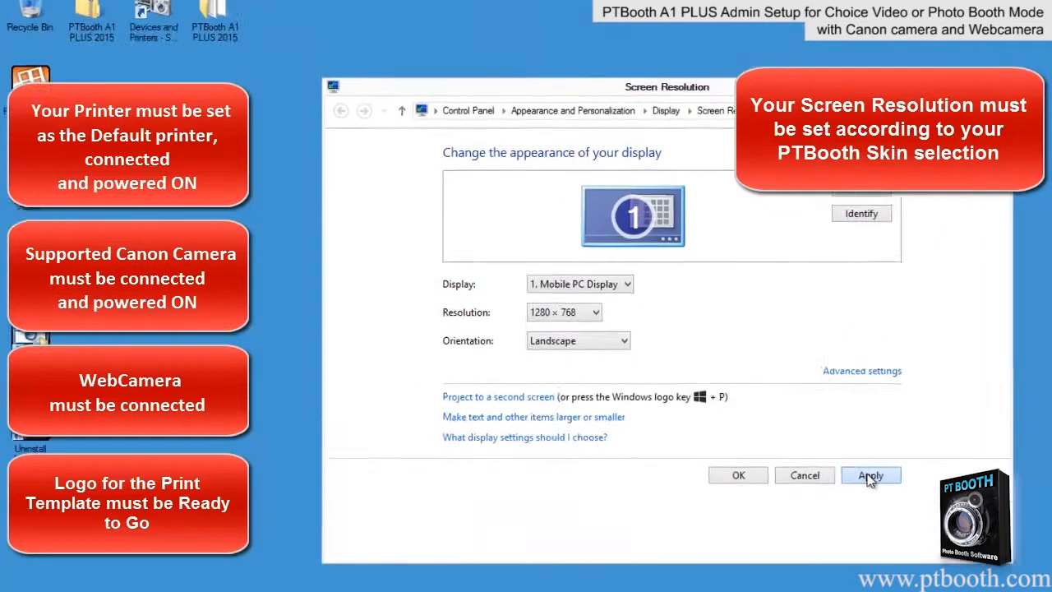
click(723, 359)
click(656, 489)
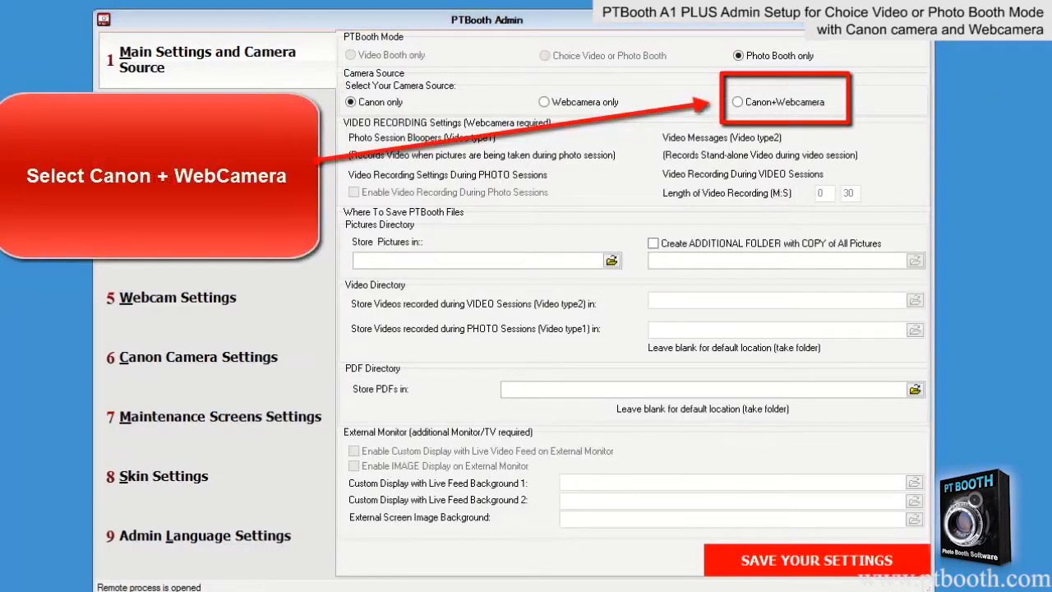
Select Canon+Webcamera as the camera source and Choice Video or Photo Booth as the PTBooth mode
click(738, 103)
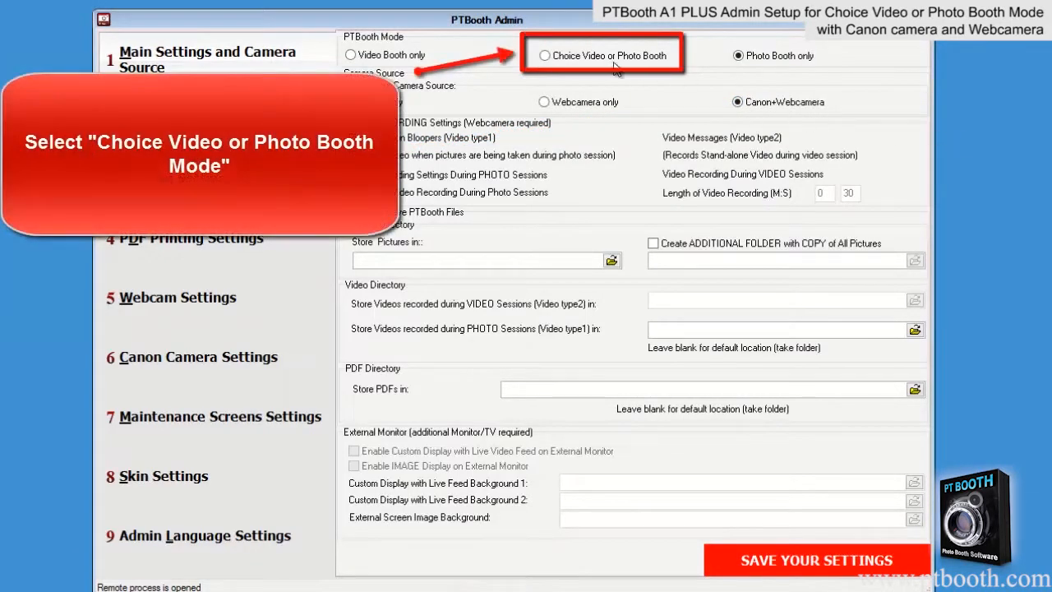
click(575, 56)
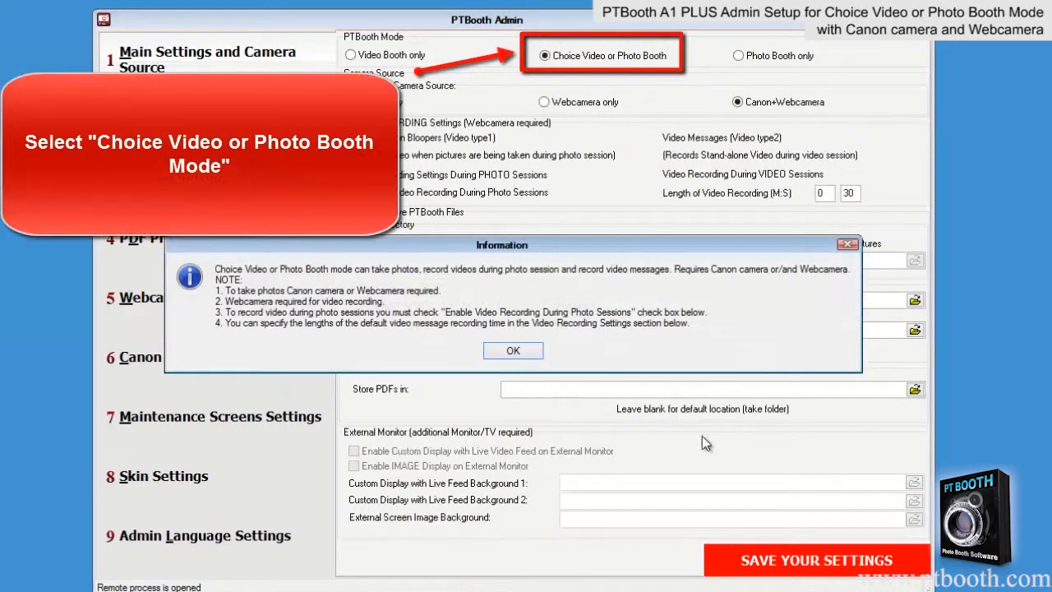
click(513, 354)
click(502, 340)
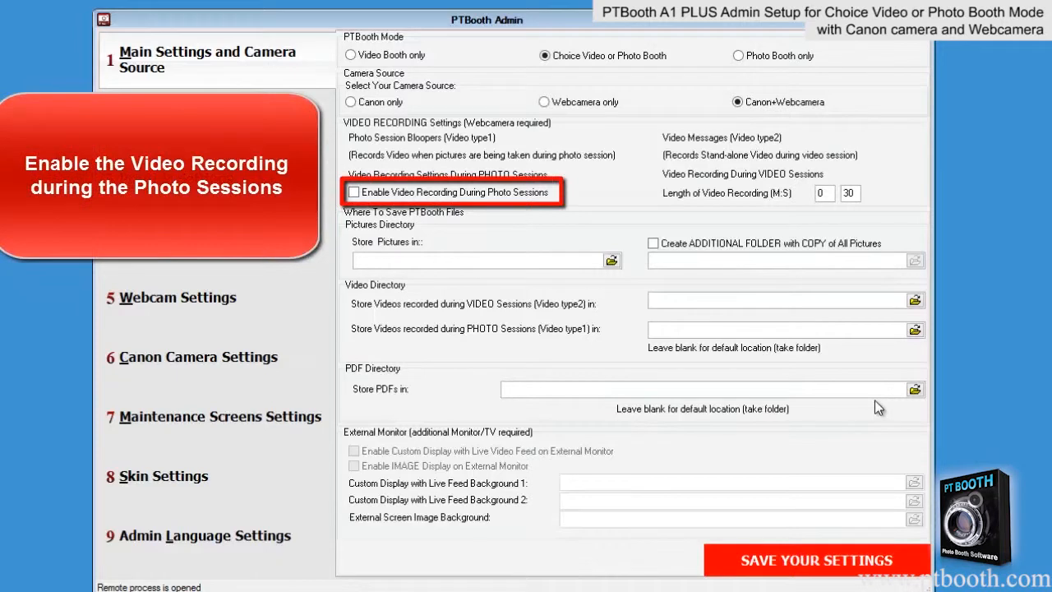
Enable video recording during photo sessions and the creation of an additional folder with a copy of all pictures
click(355, 193)
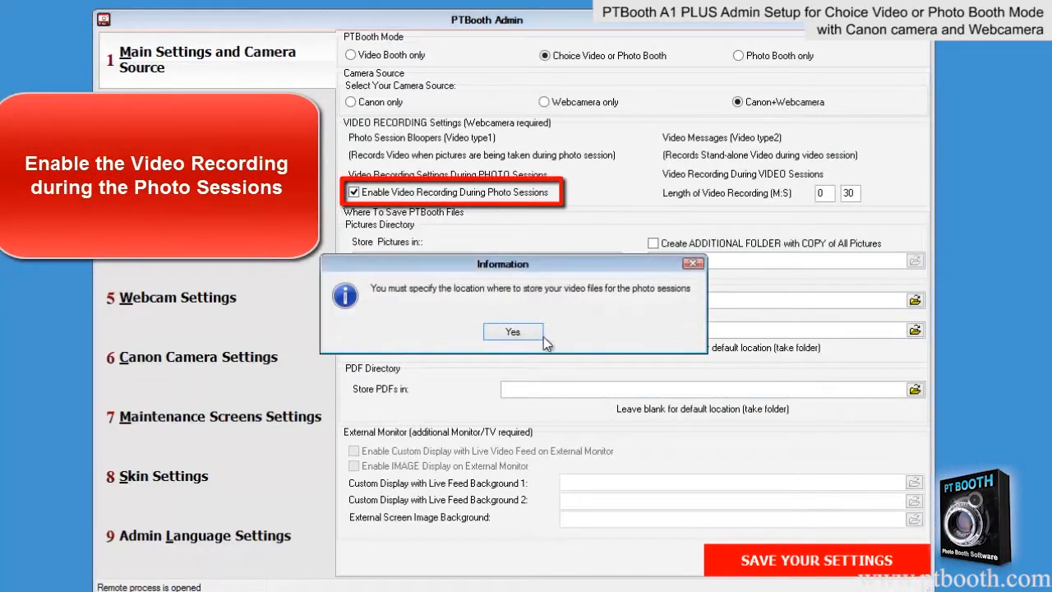
click(534, 336)
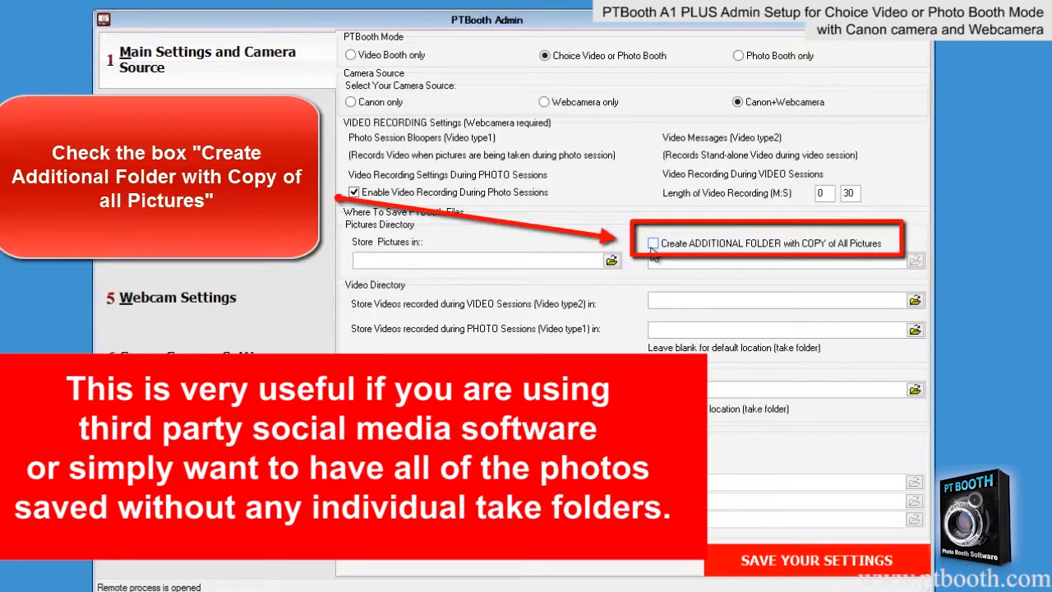
click(653, 244)
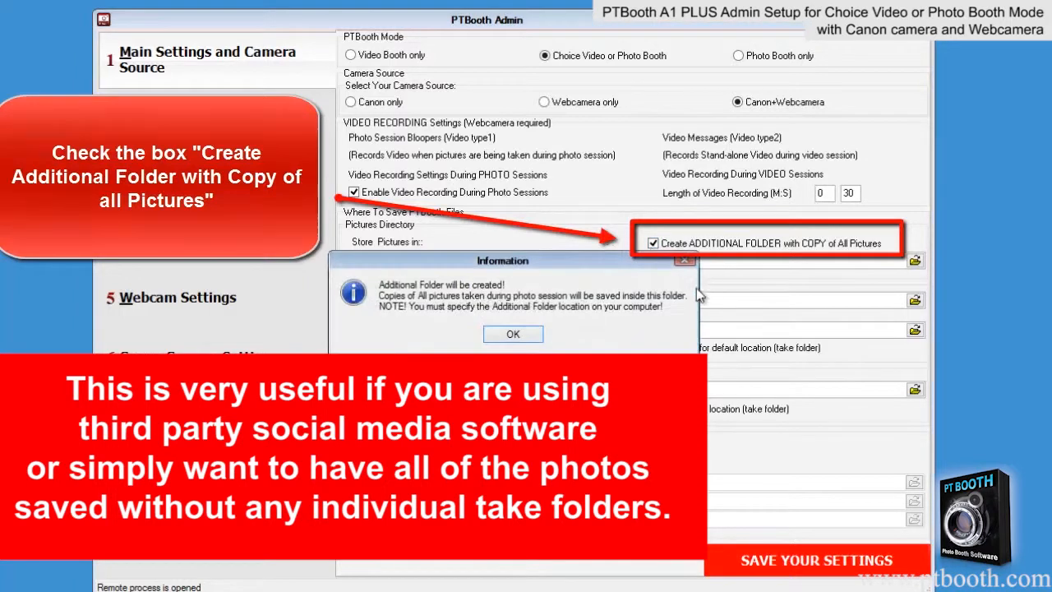
click(513, 335)
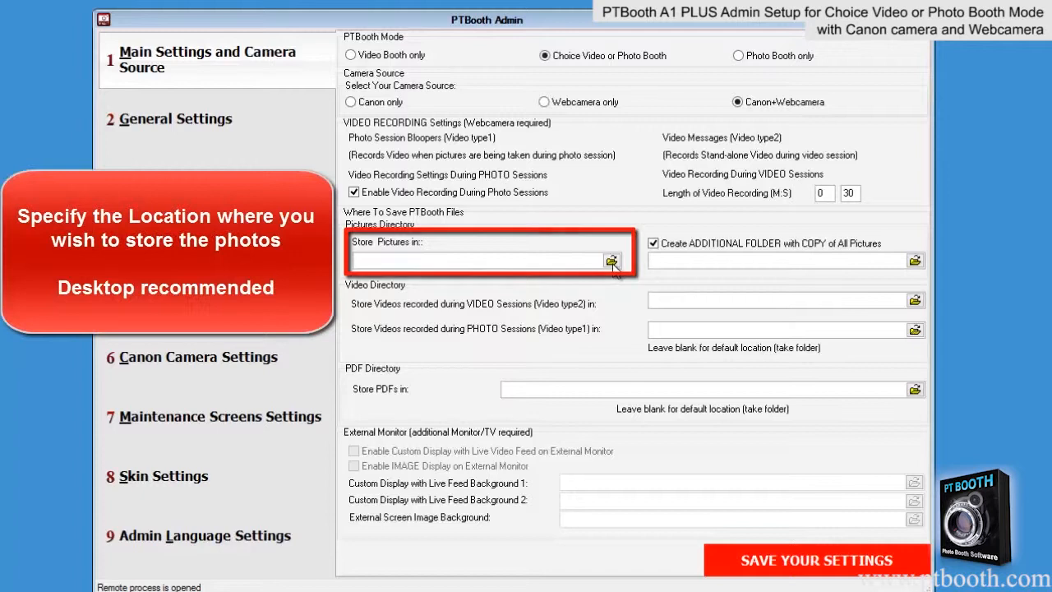
Set the folder for storing pictures to the Desktop inside the user's profile on drive C
click(611, 262)
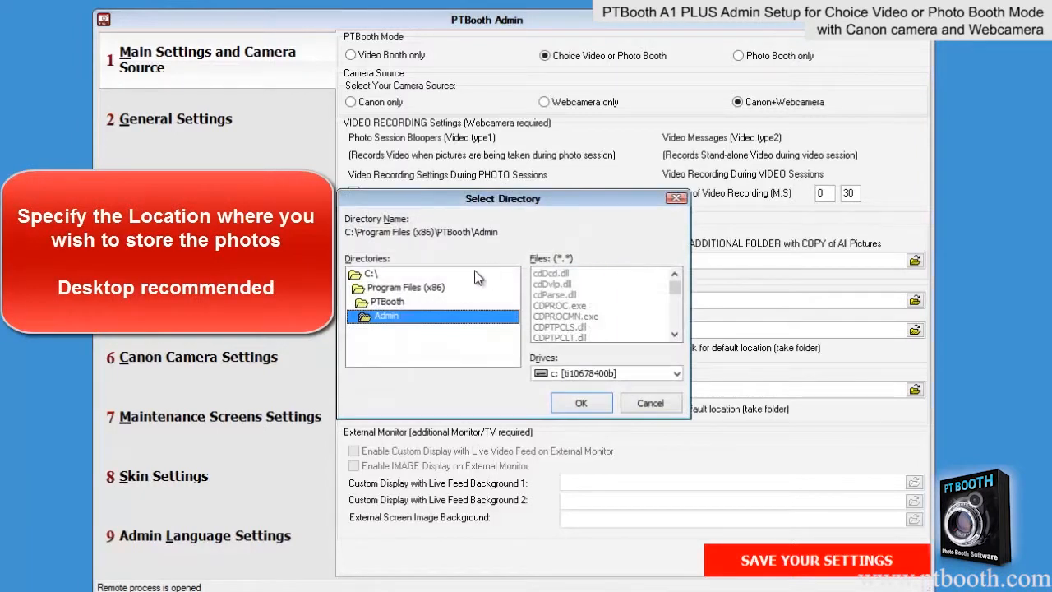
double_click(464, 274)
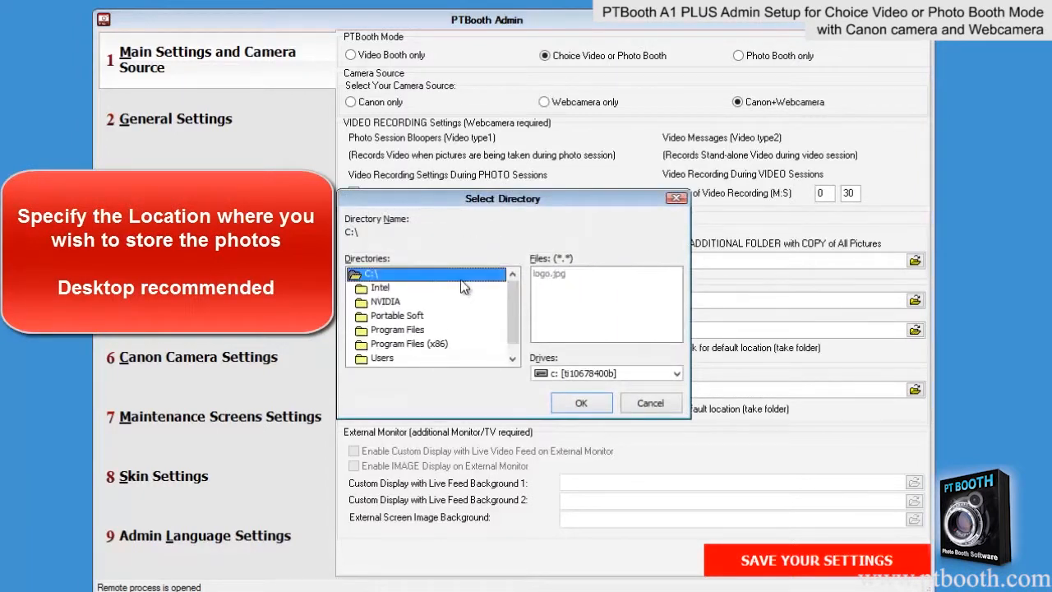
click(453, 359)
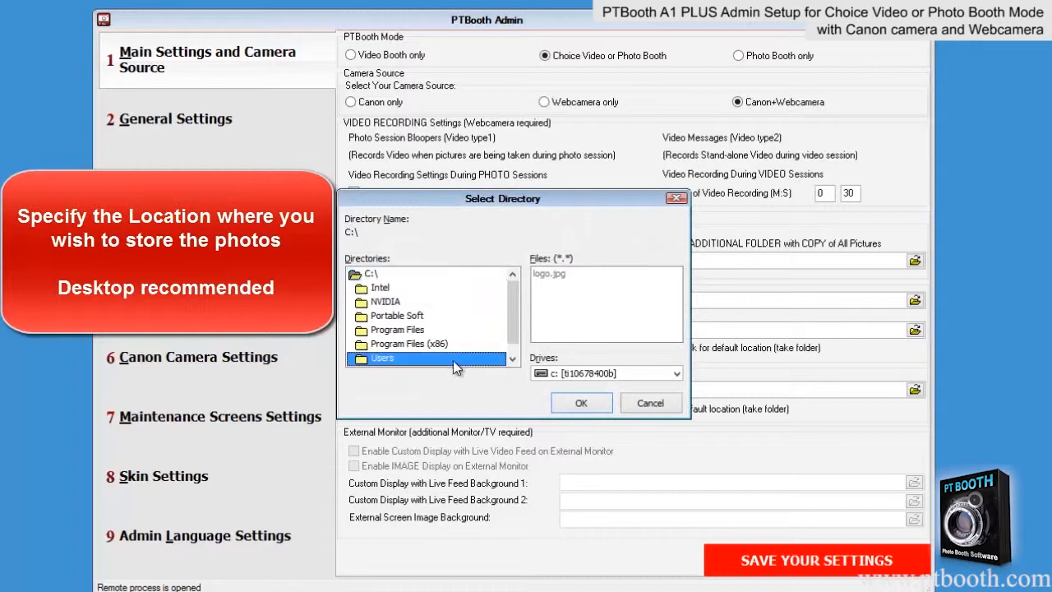
double_click(453, 358)
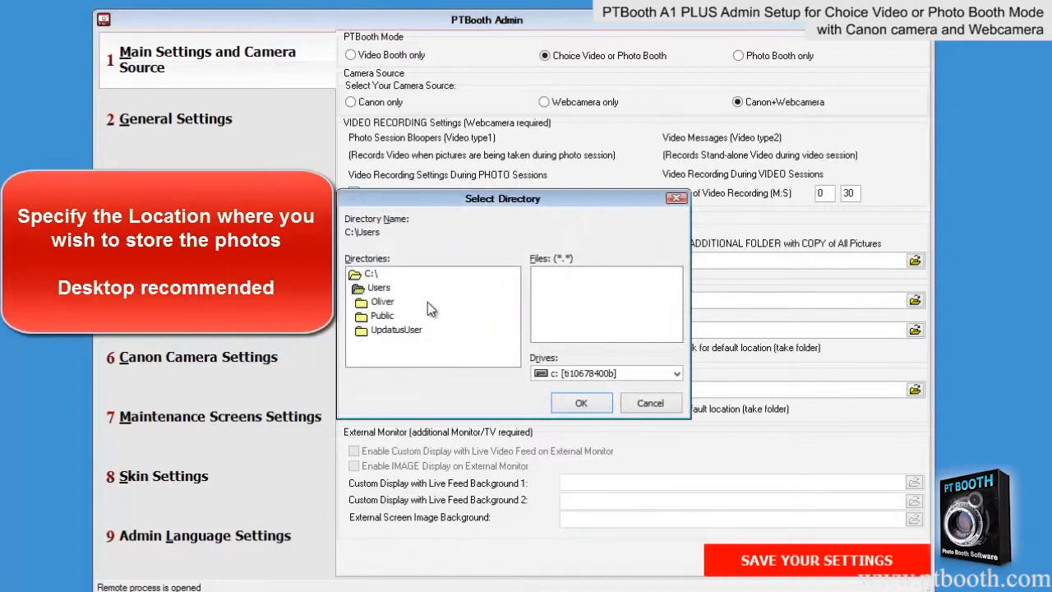
double_click(428, 302)
double_click(436, 344)
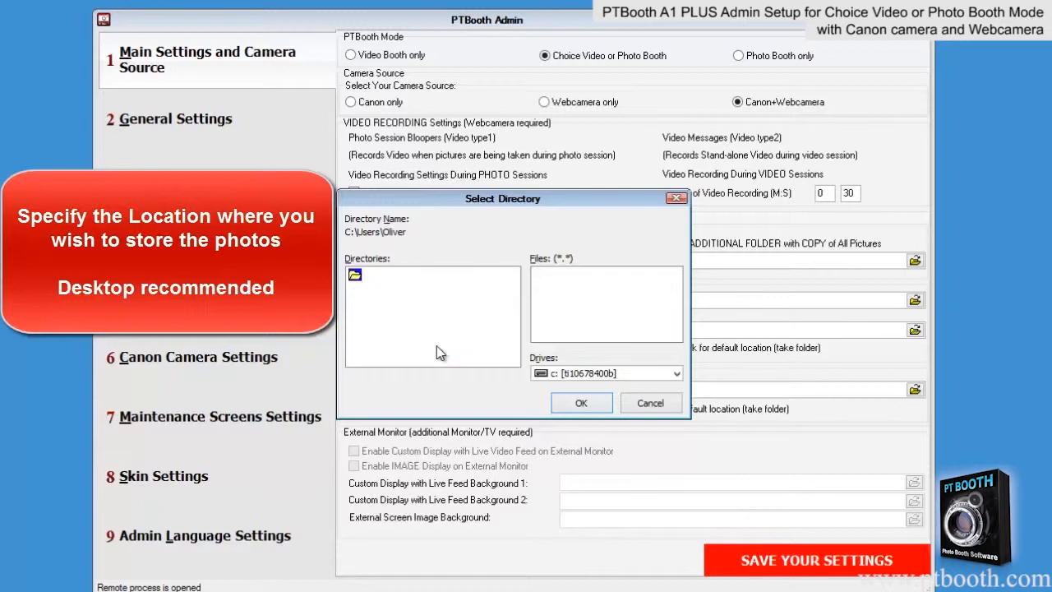
click(581, 405)
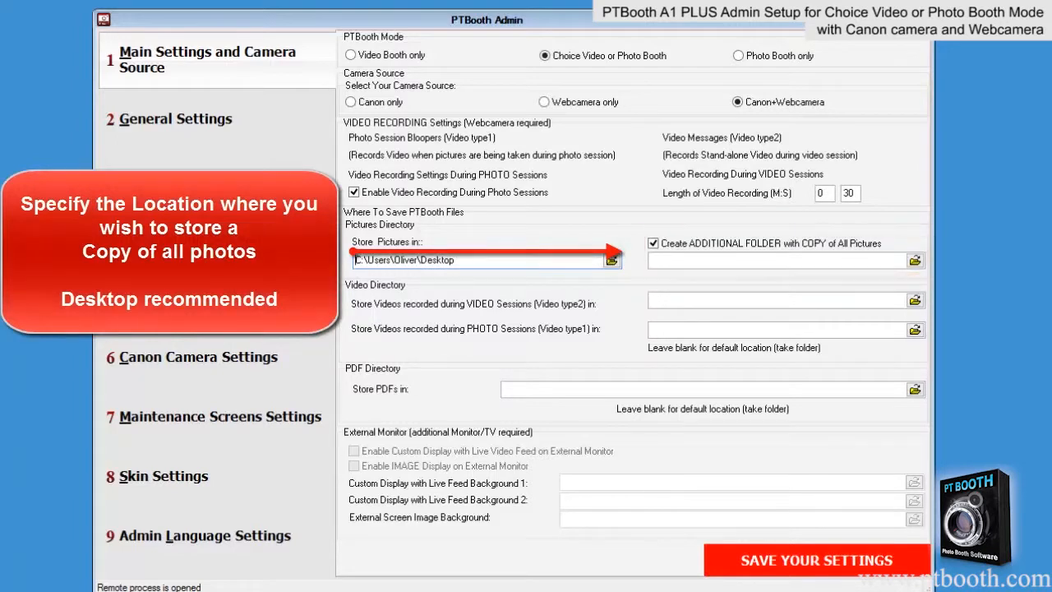
Set the storage folders for the picture copies, the video session recordings and the photo session recordings to the user's Desktop
click(915, 261)
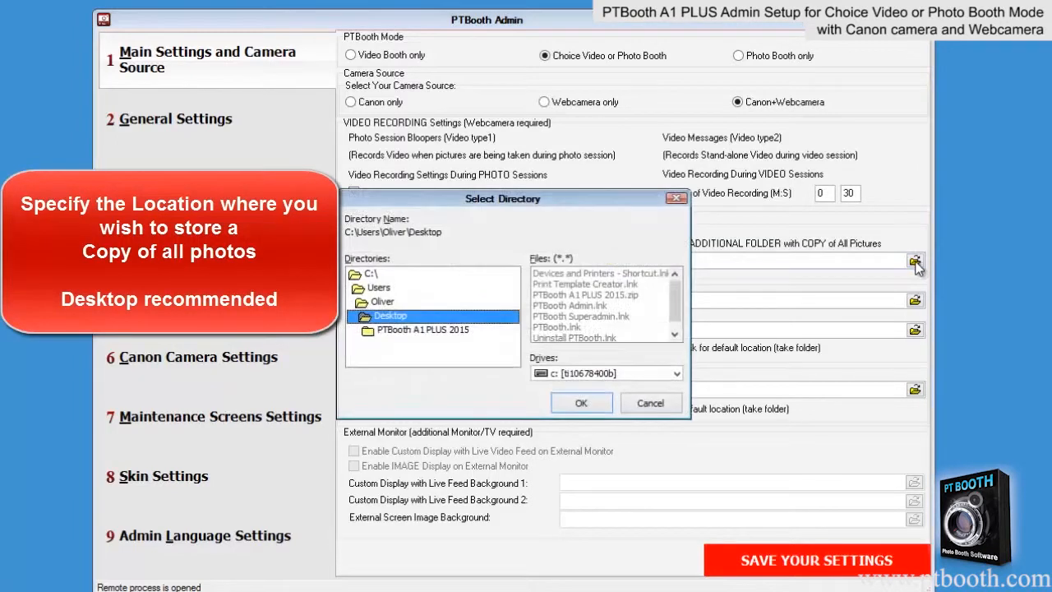
click(581, 404)
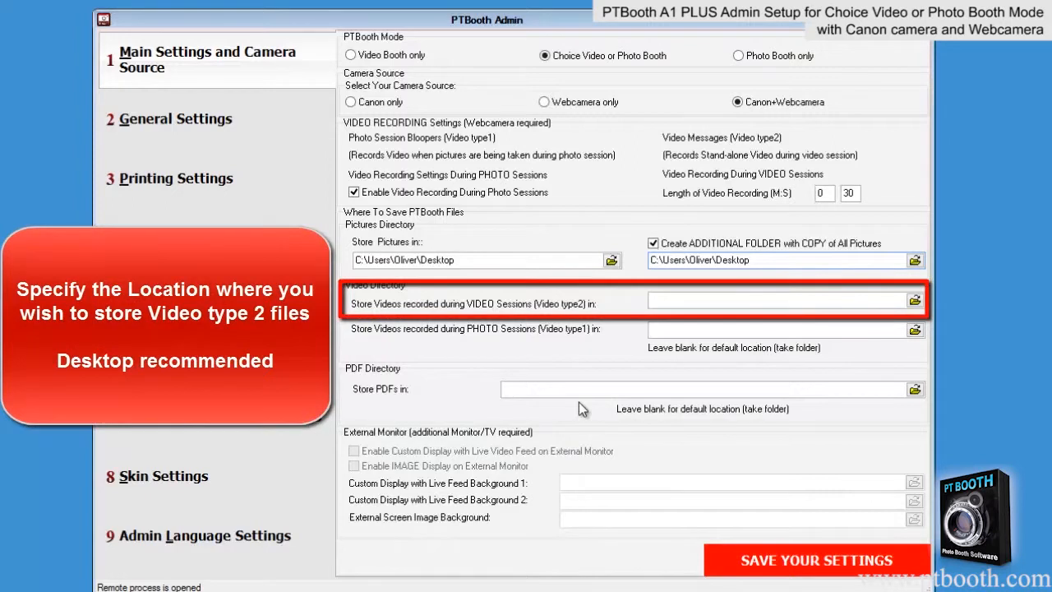
click(914, 301)
click(581, 405)
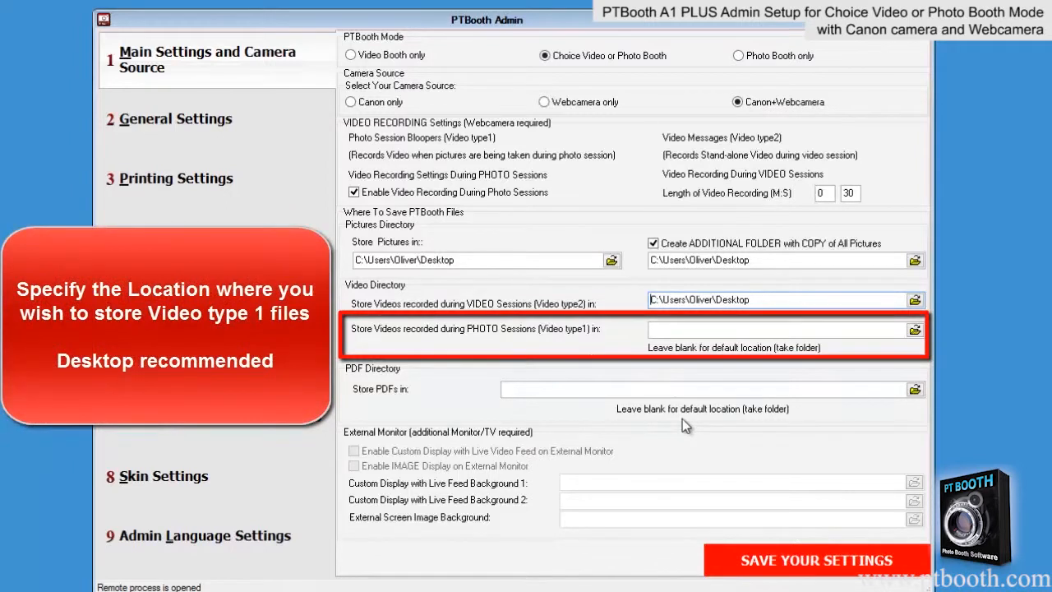
click(914, 330)
click(581, 403)
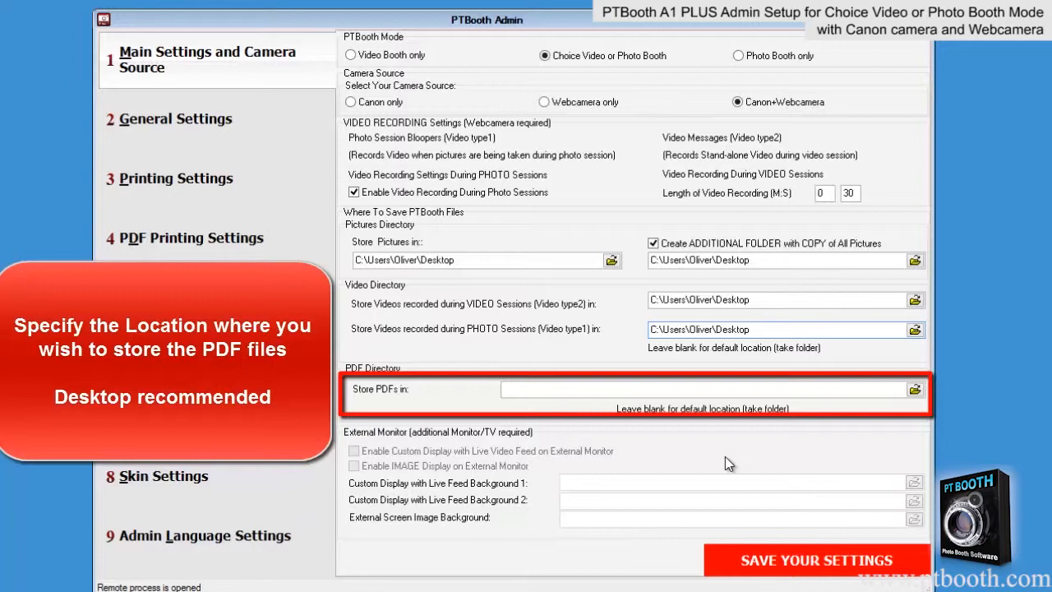
Set the PDF storage folder to the user's Desktop and save the main settings
click(914, 390)
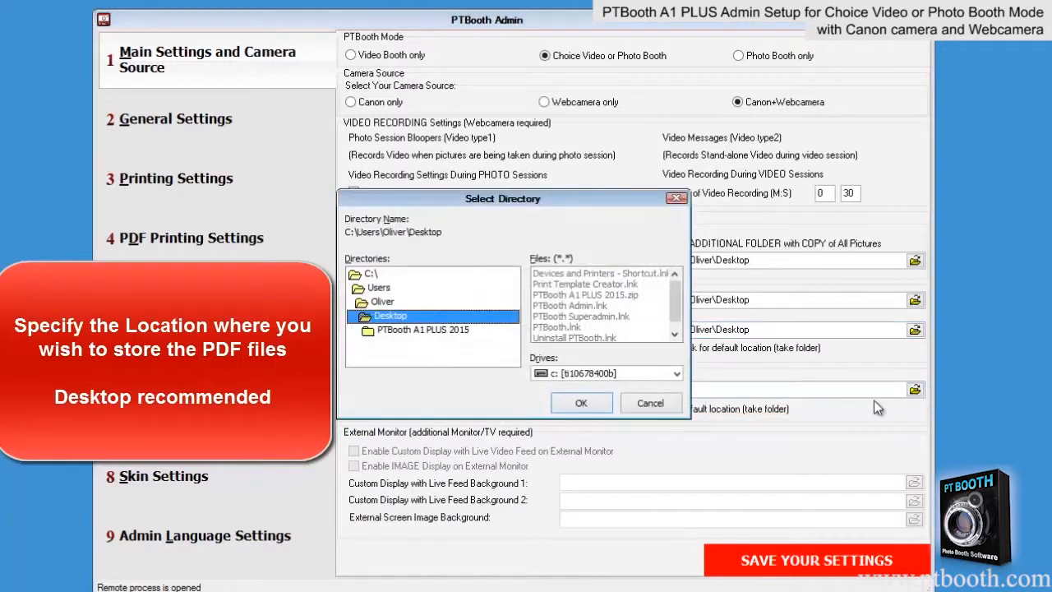
click(586, 402)
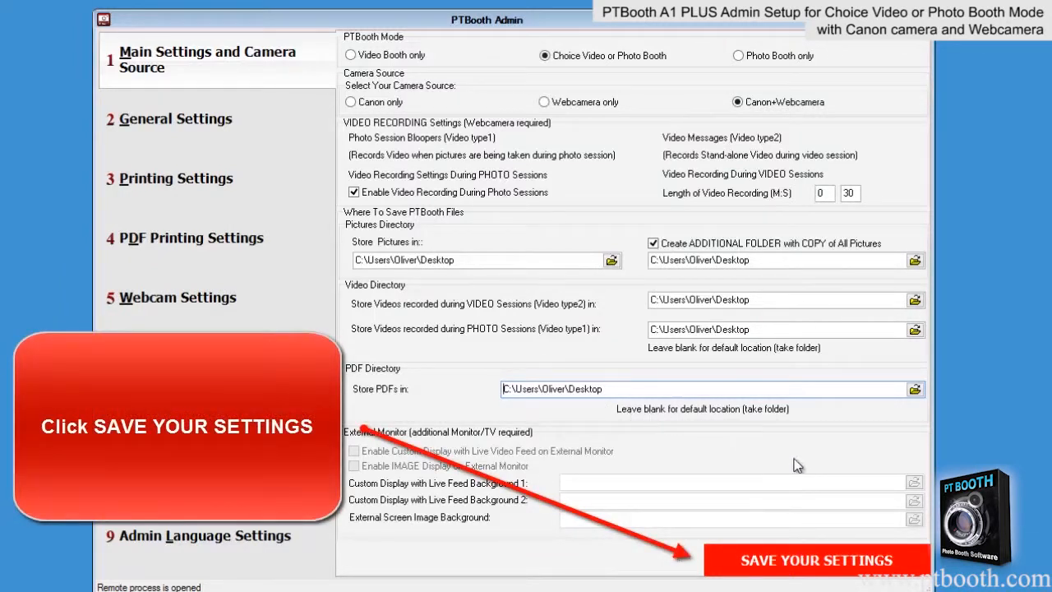
click(812, 561)
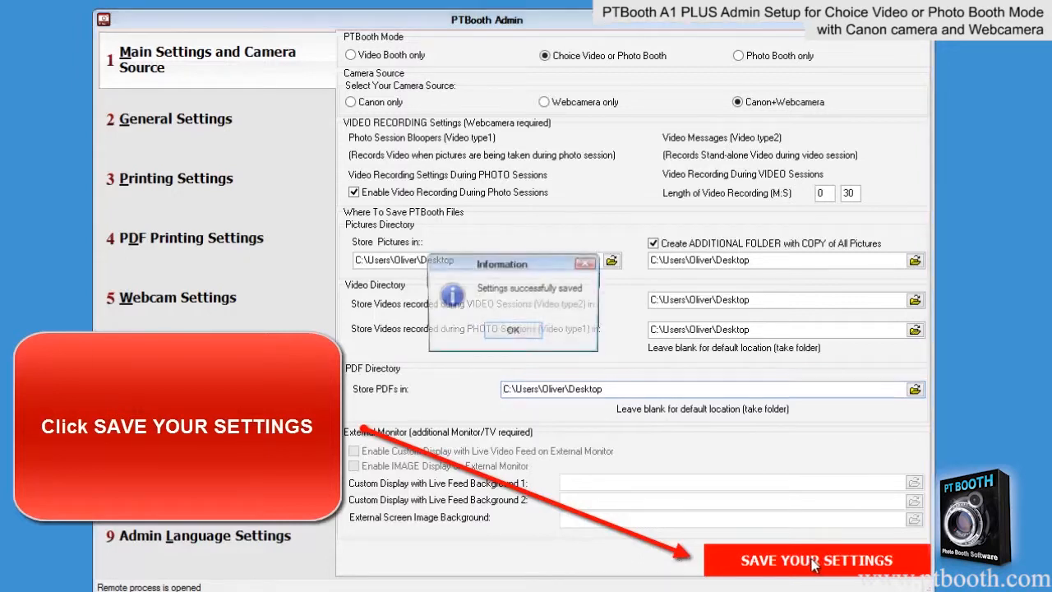
click(536, 334)
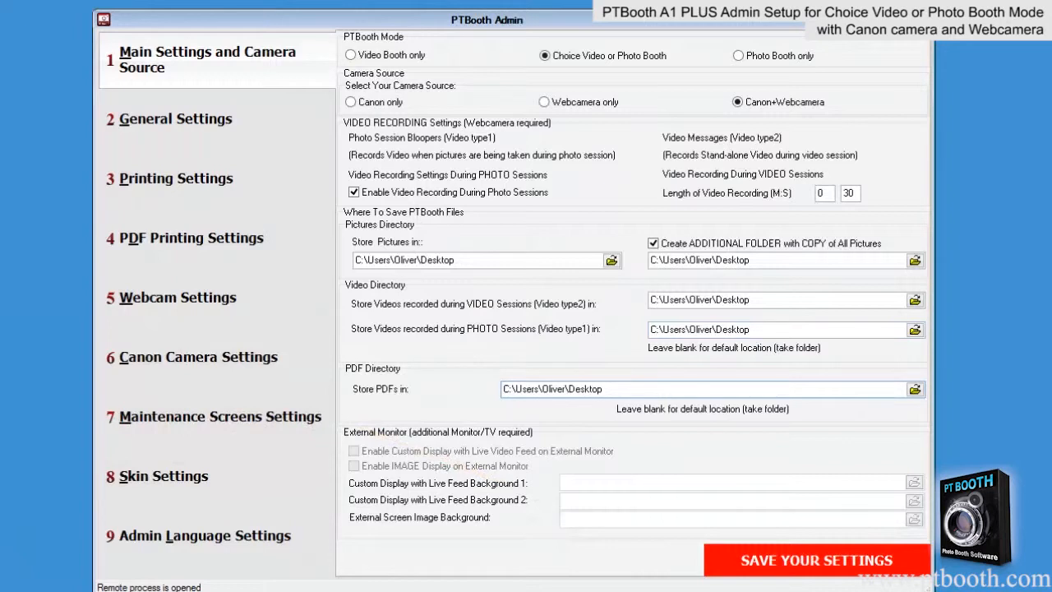
In the General Settings, show the number of printouts on the Welcome screen and check the event date
click(225, 144)
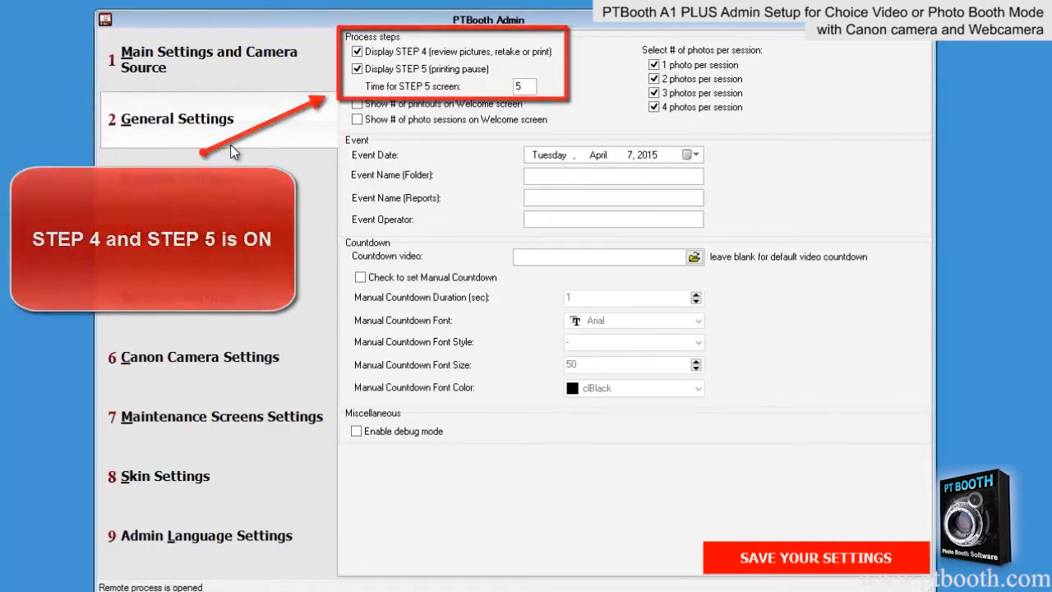
click(362, 105)
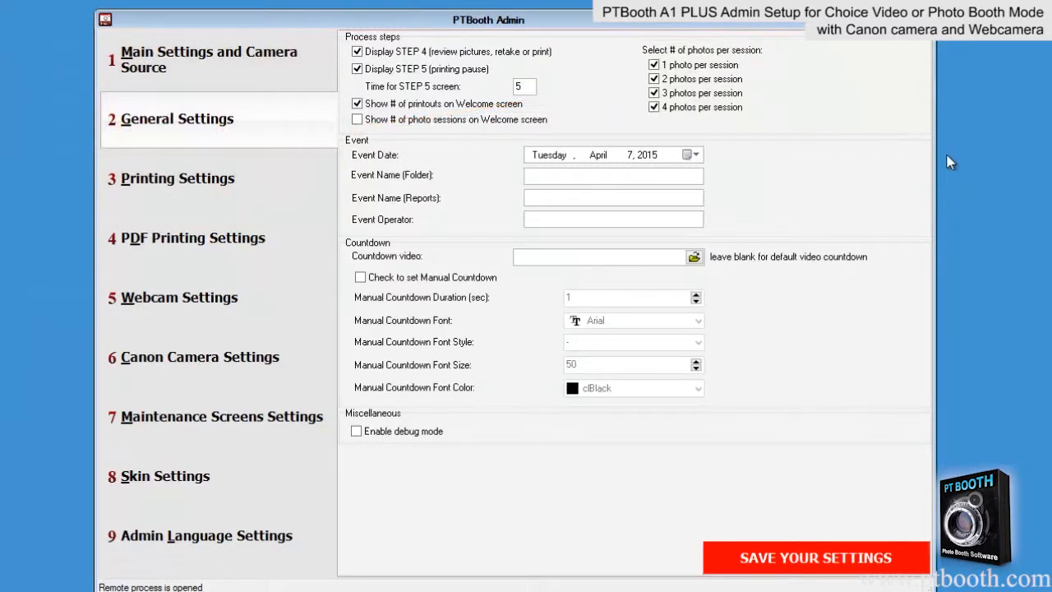
click(695, 155)
click(695, 155)
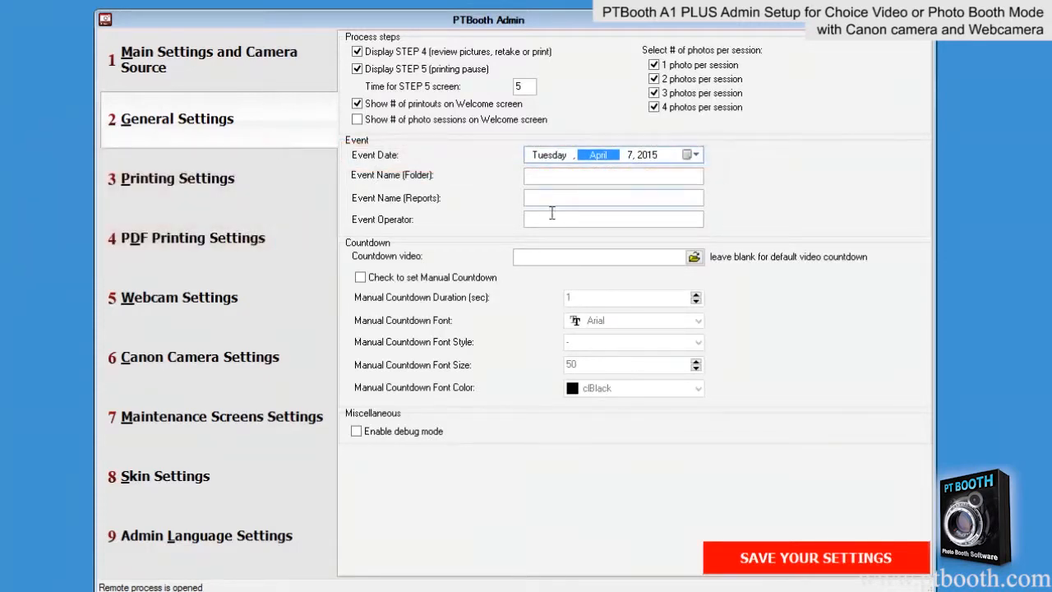
Enter "wedding" as the event name for both the folder and the reports, and fill in the event operator's name
click(589, 178)
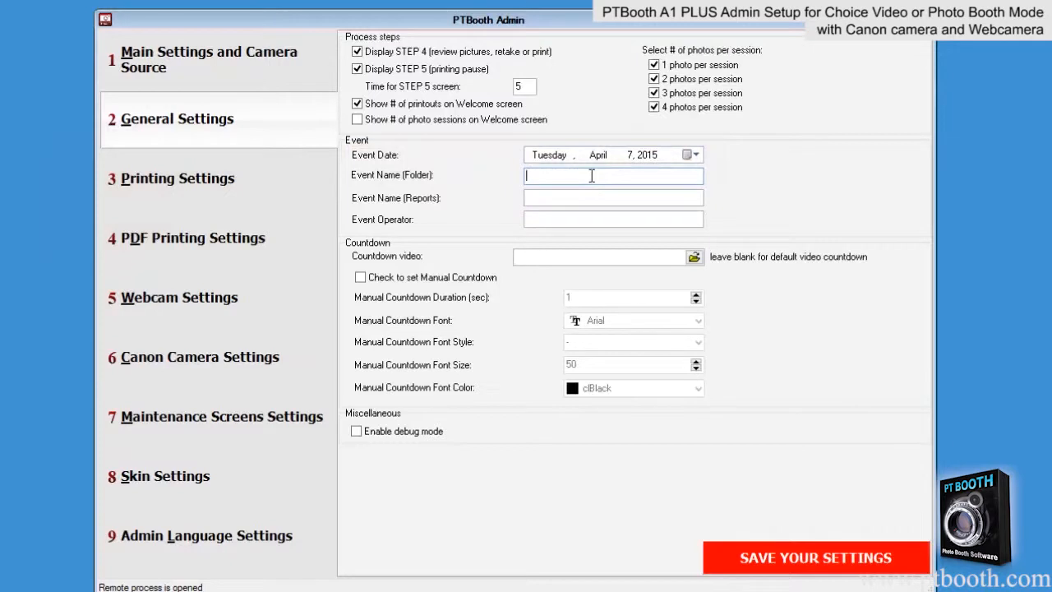
text(we)
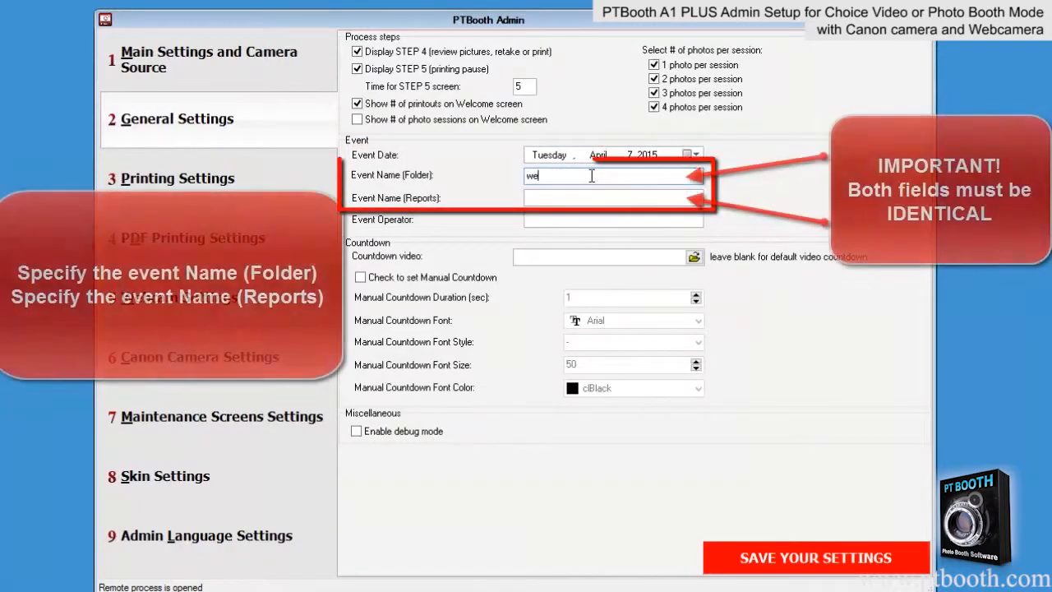
text(dding)
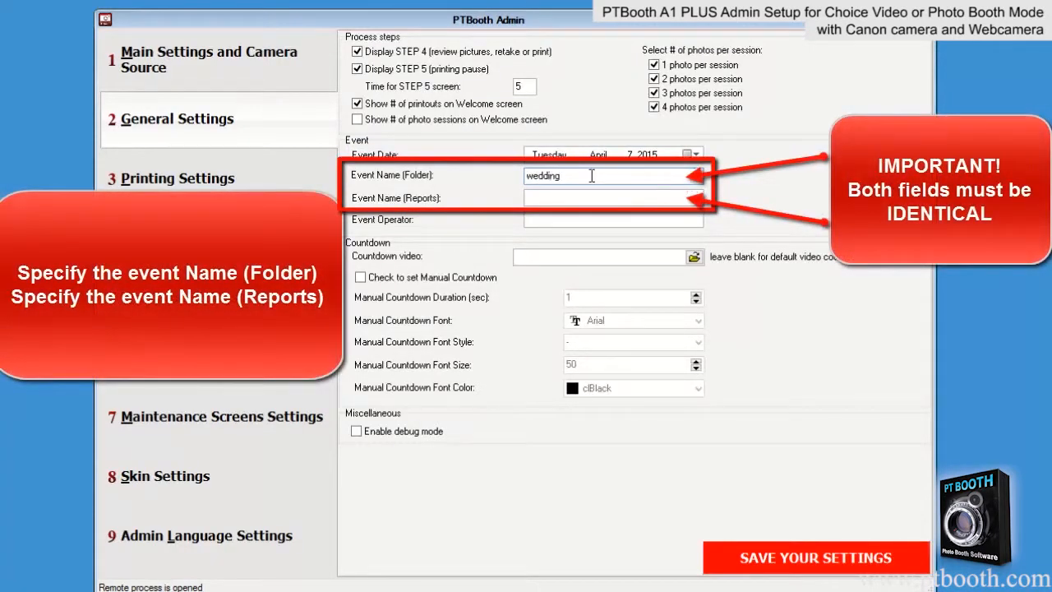
key(Tab)
text(w)
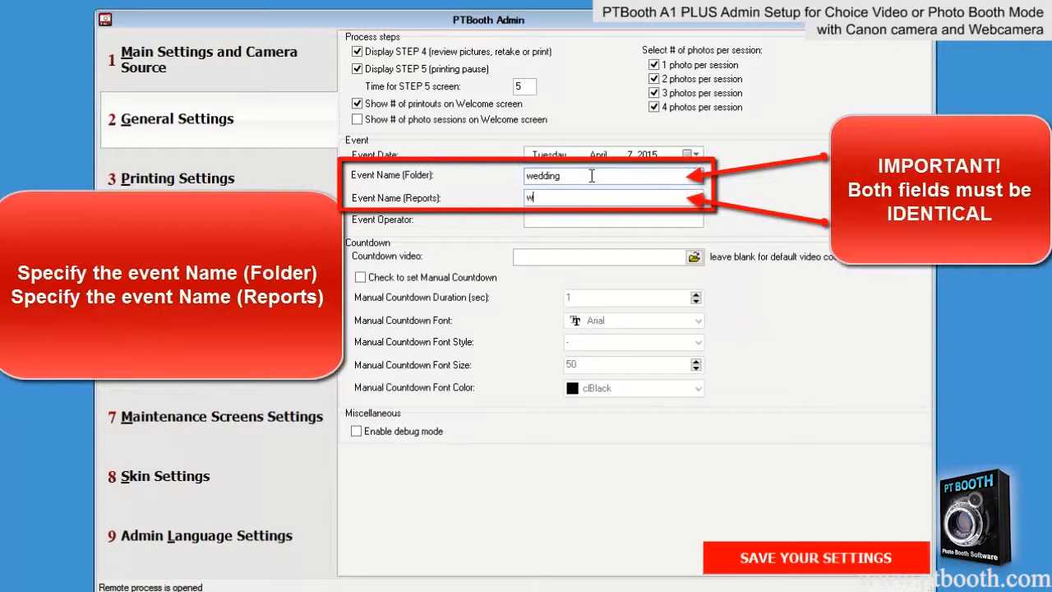
text(edding)
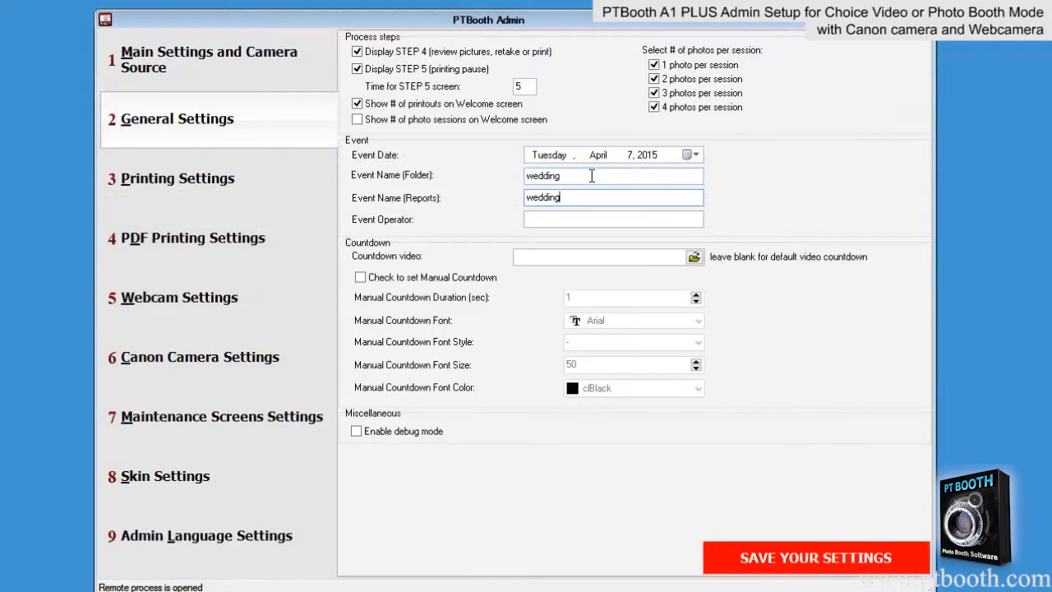
key(Tab)
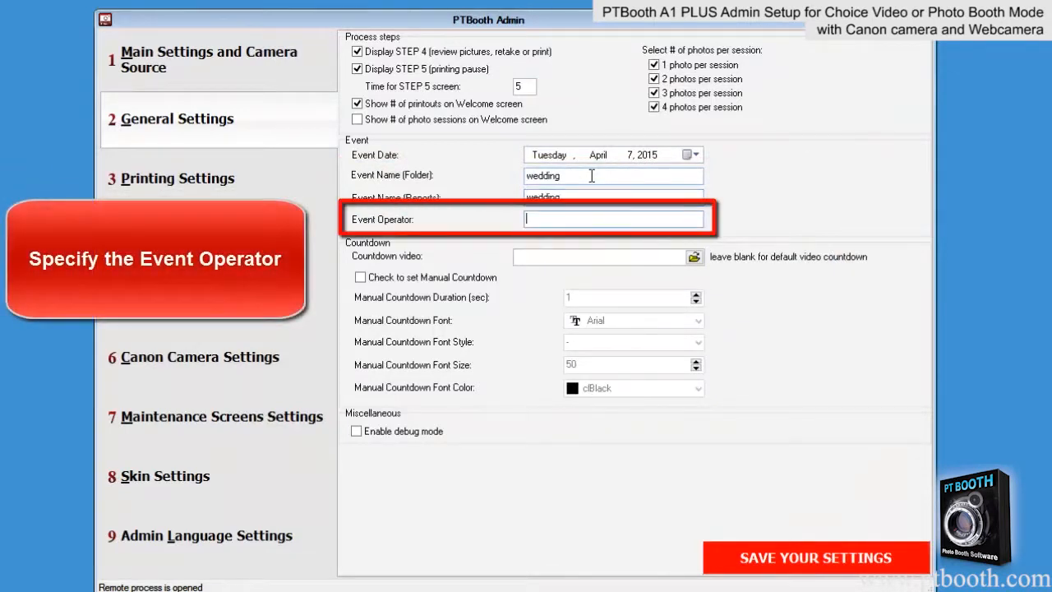
text(steve)
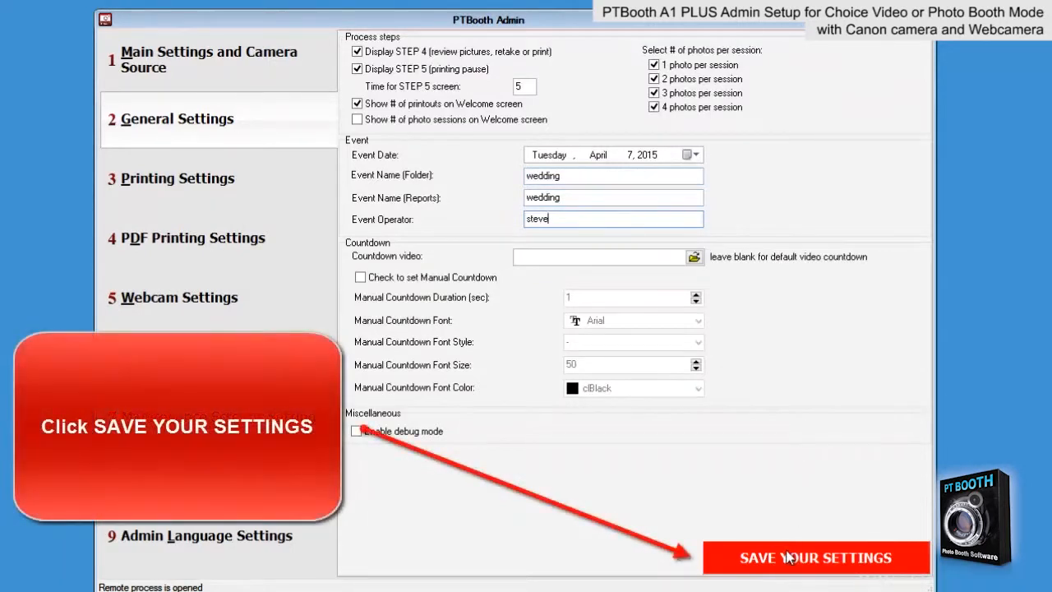
Save the General Settings and choose d07_4pics_photostrip_4x6_portrait as the default print template in the Printing Settings
click(828, 548)
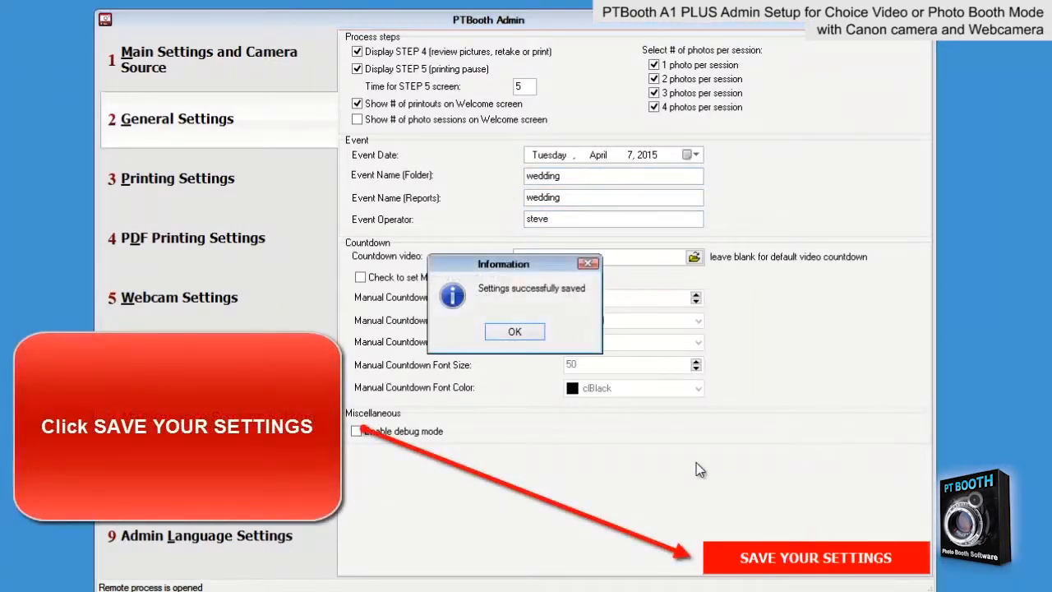
click(514, 332)
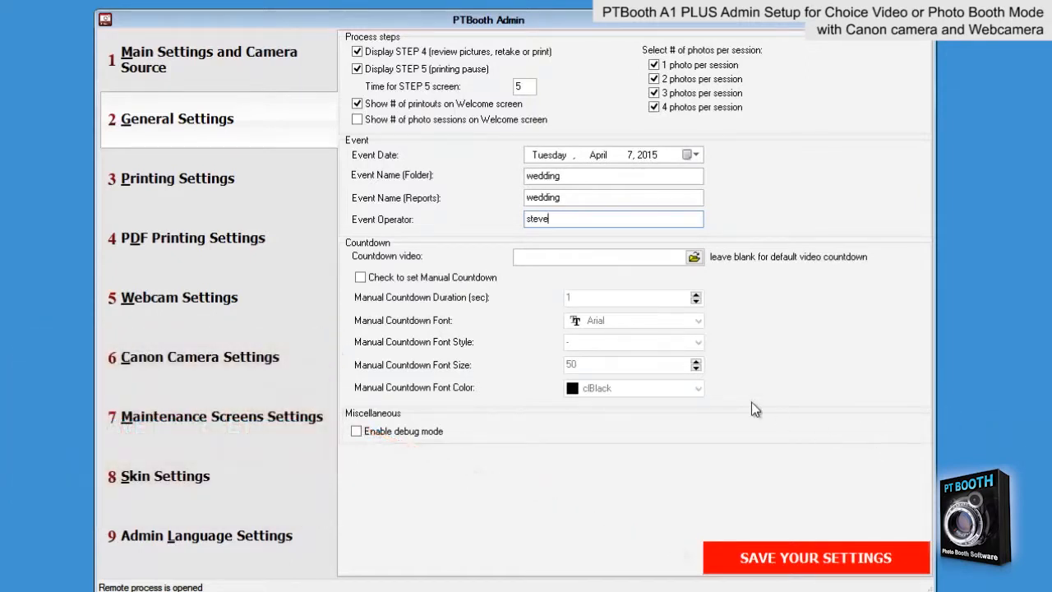
click(235, 189)
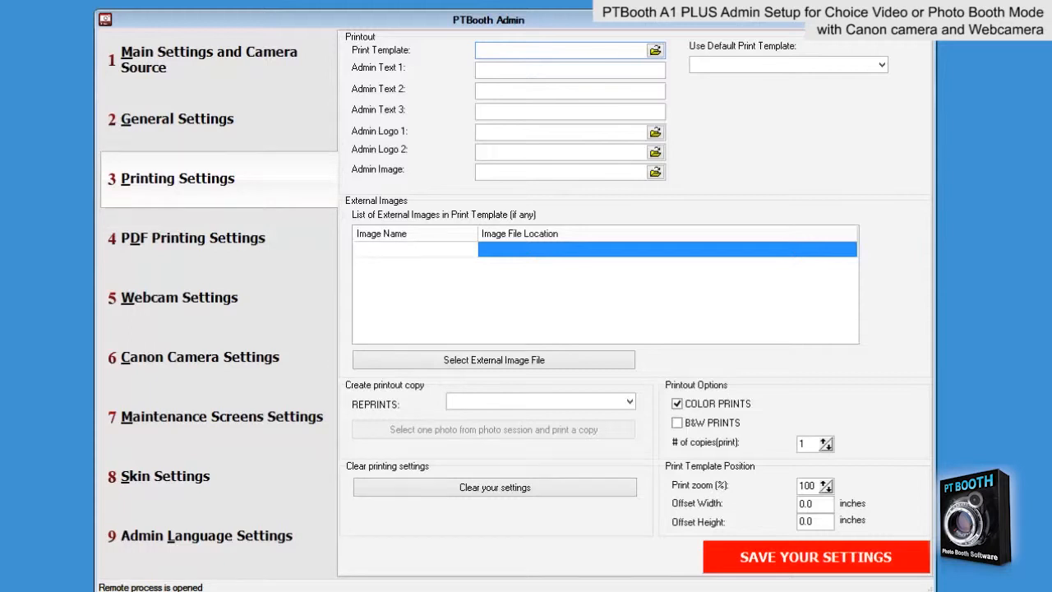
click(882, 65)
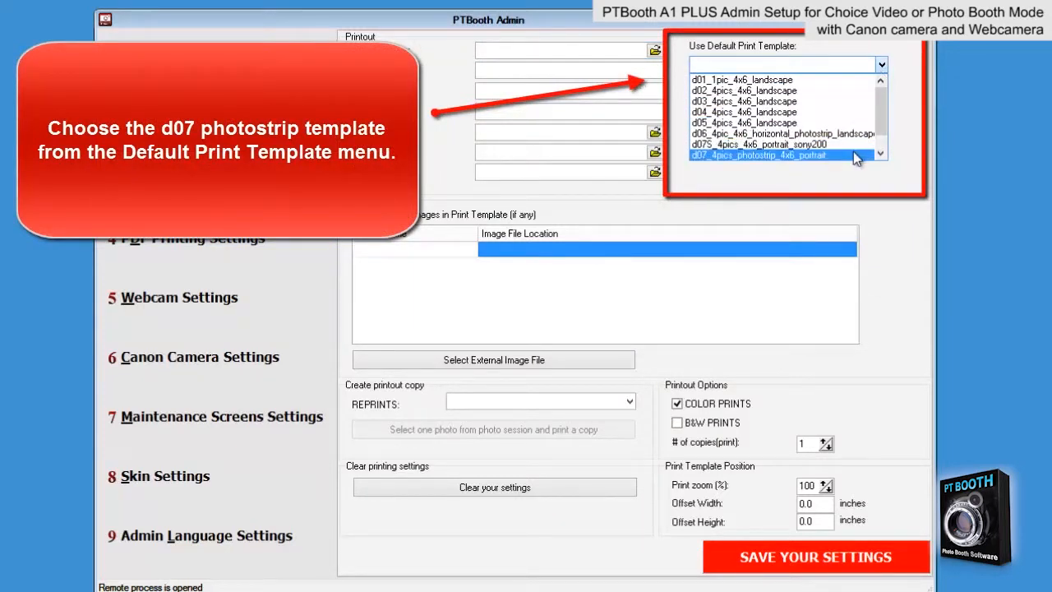
click(854, 153)
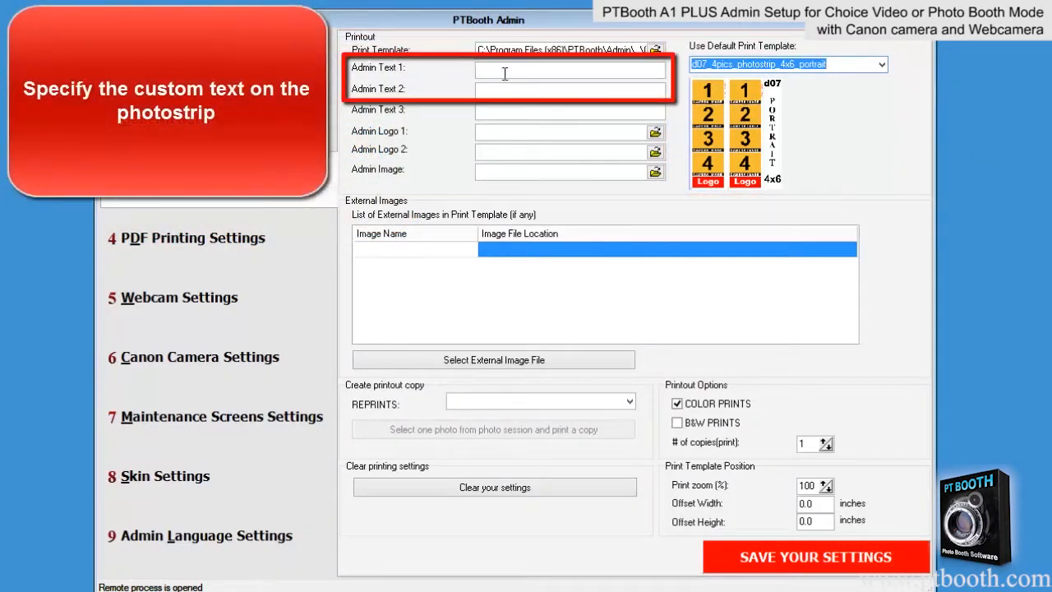
click(503, 72)
text(www)
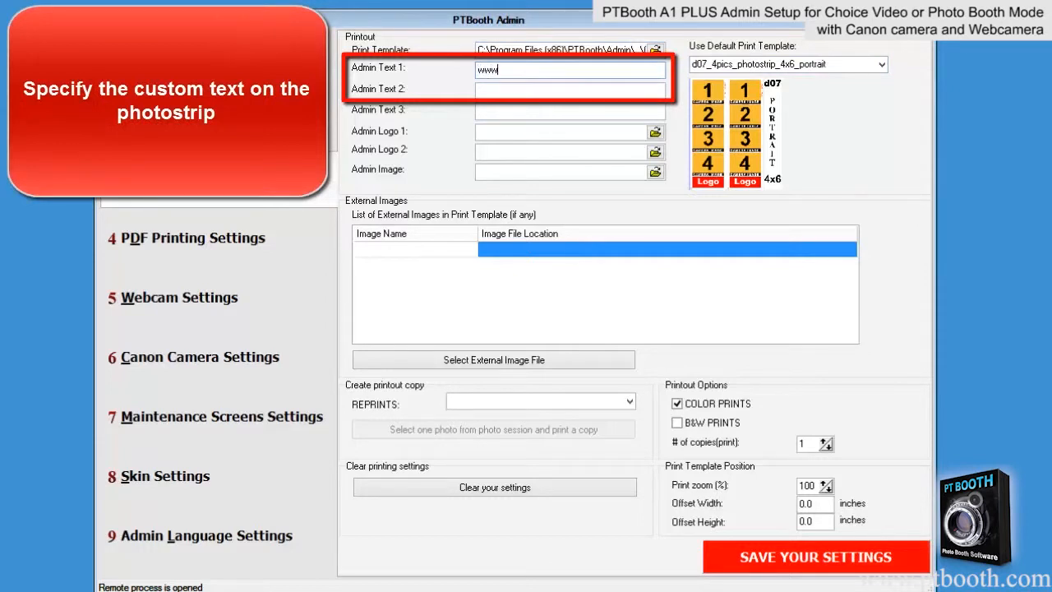
text(.ptbooth.com)
click(485, 90)
text(www.ptboo)
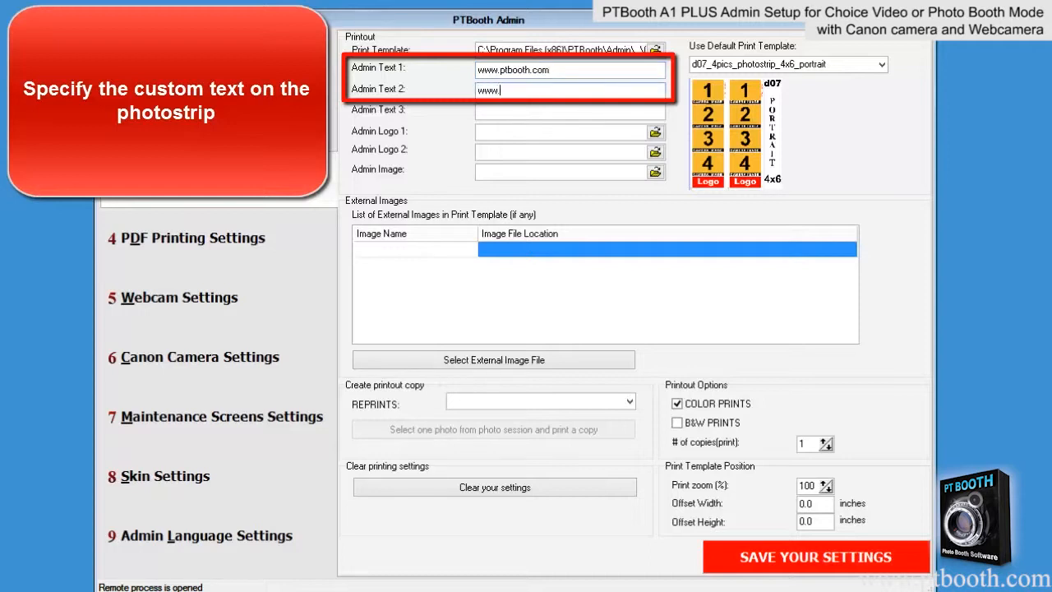
text(th.com)
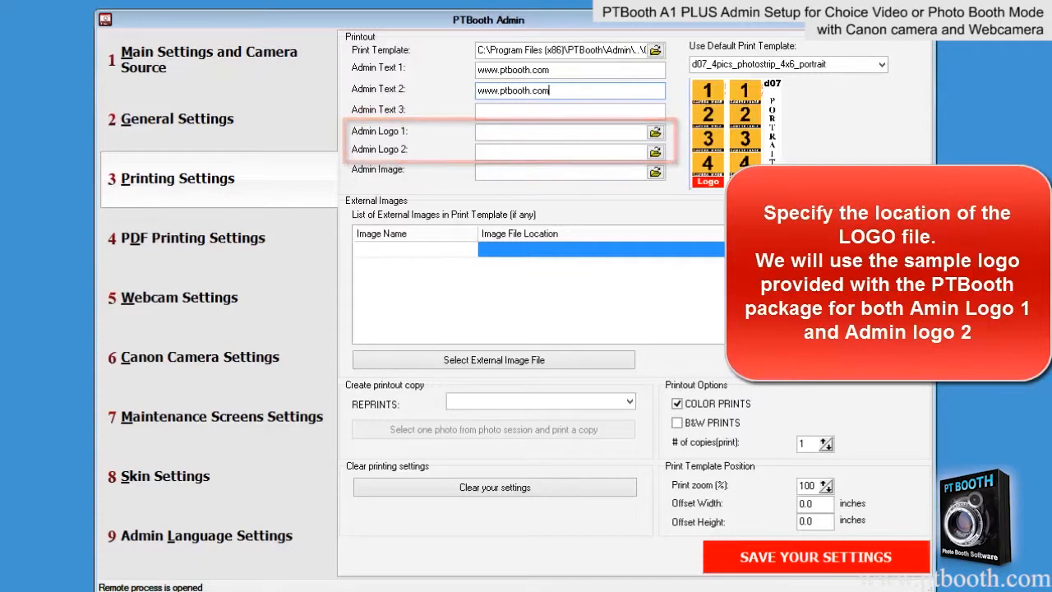
Set Admin Logo 1 to d07-photostrip-17x06 from the JPEG logo samples in the Desktop folder PTBooth A1 PLUS 2015
click(655, 133)
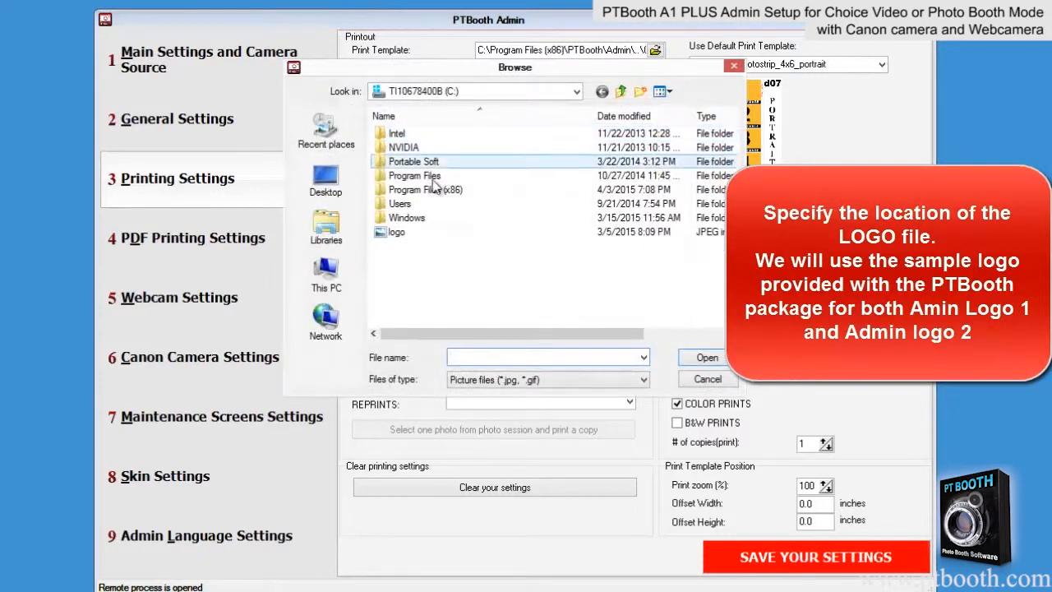
click(353, 189)
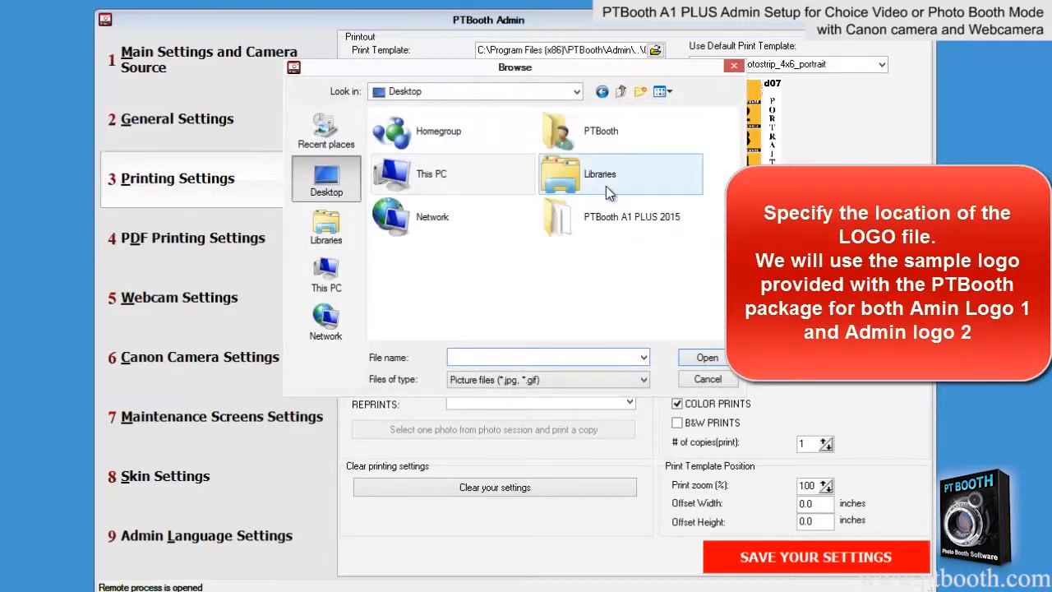
double_click(614, 215)
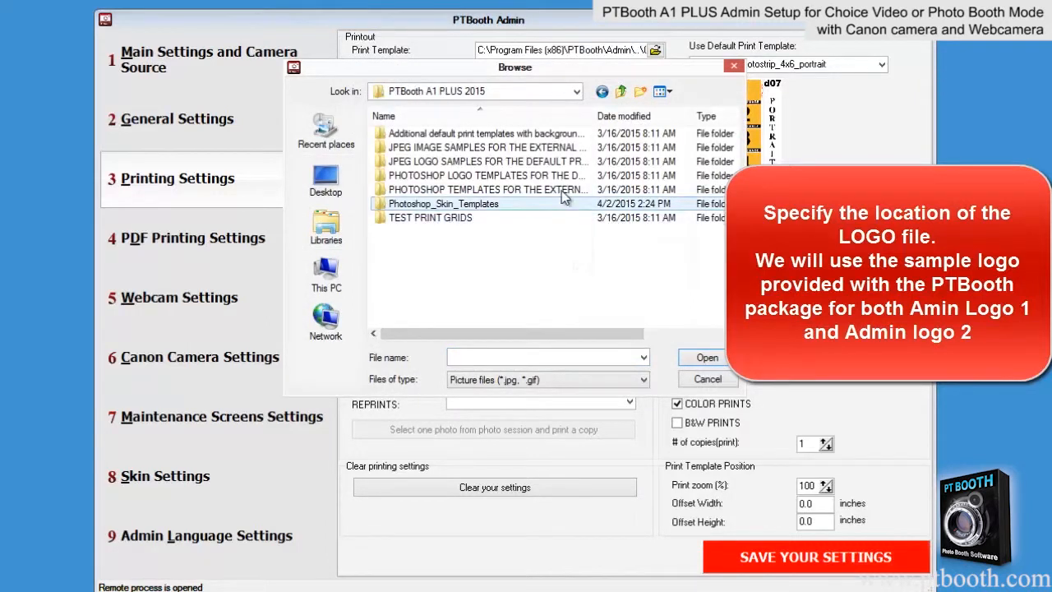
double_click(560, 161)
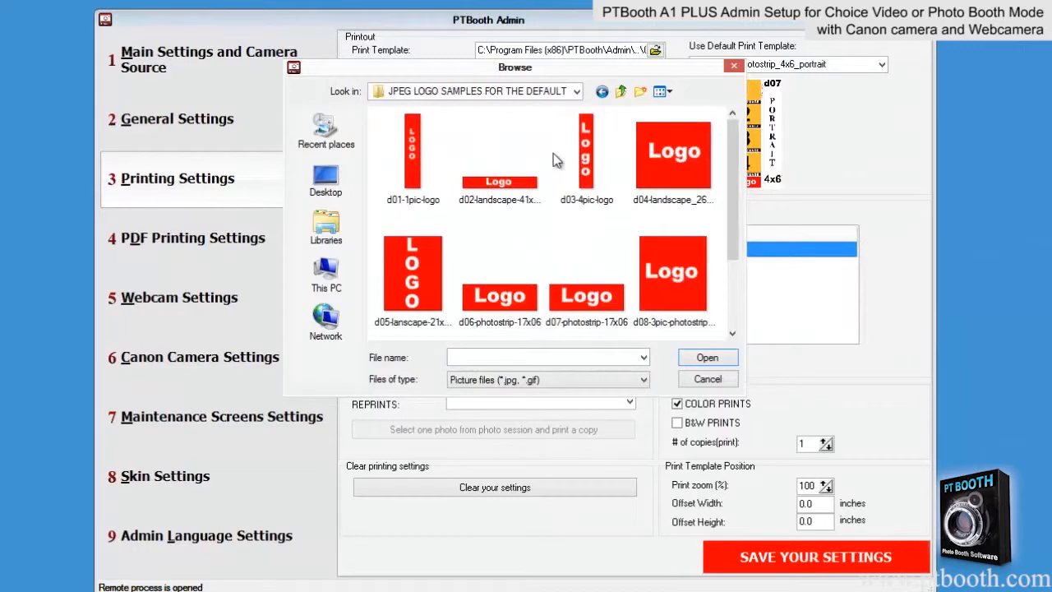
drag(599, 70, 440, 55)
drag(580, 161, 577, 179)
click(433, 273)
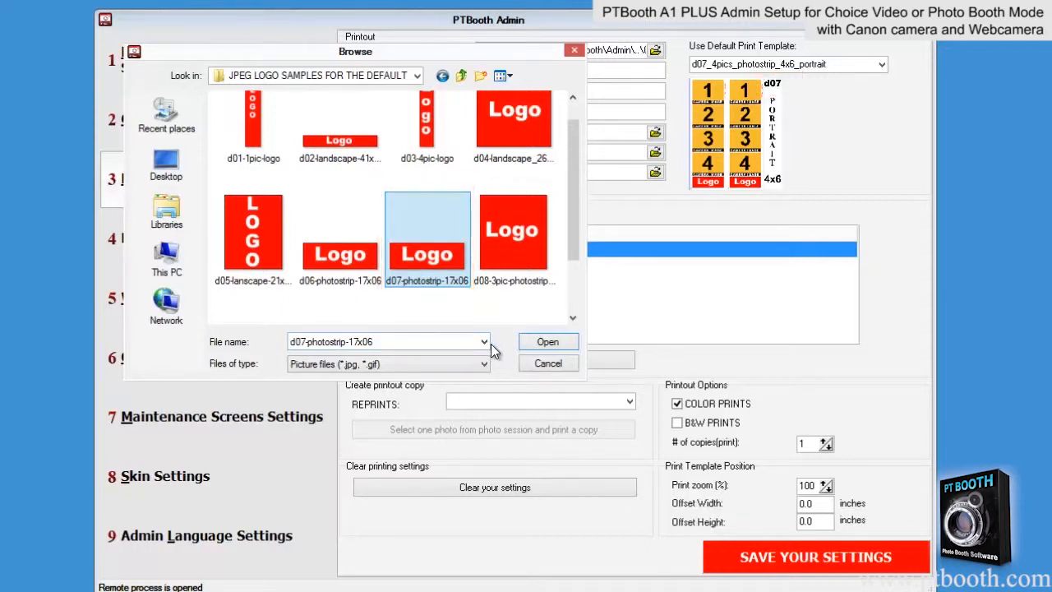
click(539, 349)
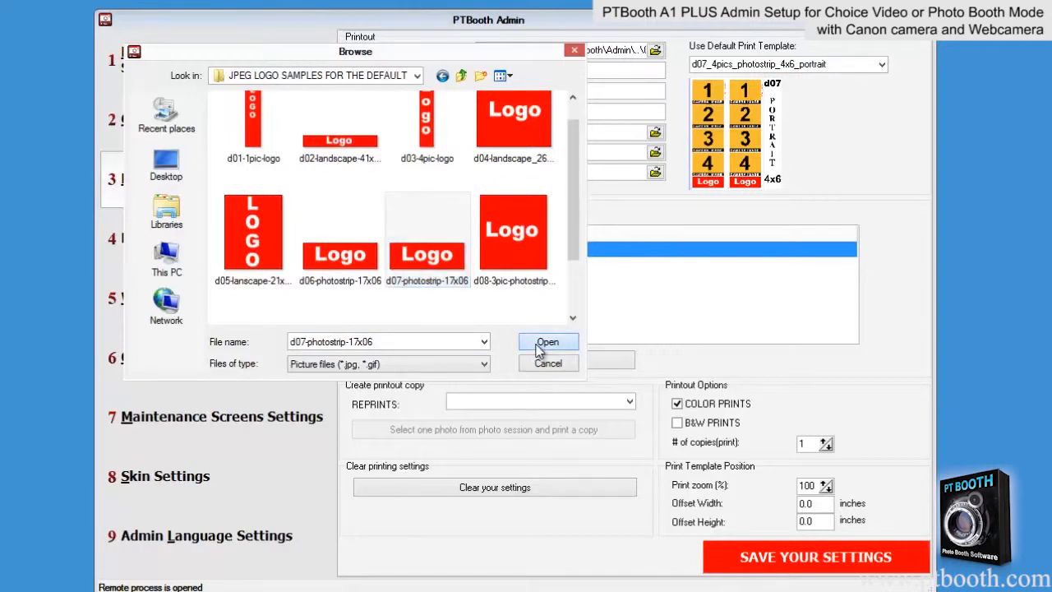
Set Admin Logo 2 to the d07-photostrip-17x06 sample logo as well
click(656, 155)
drag(601, 73, 328, 51)
click(315, 271)
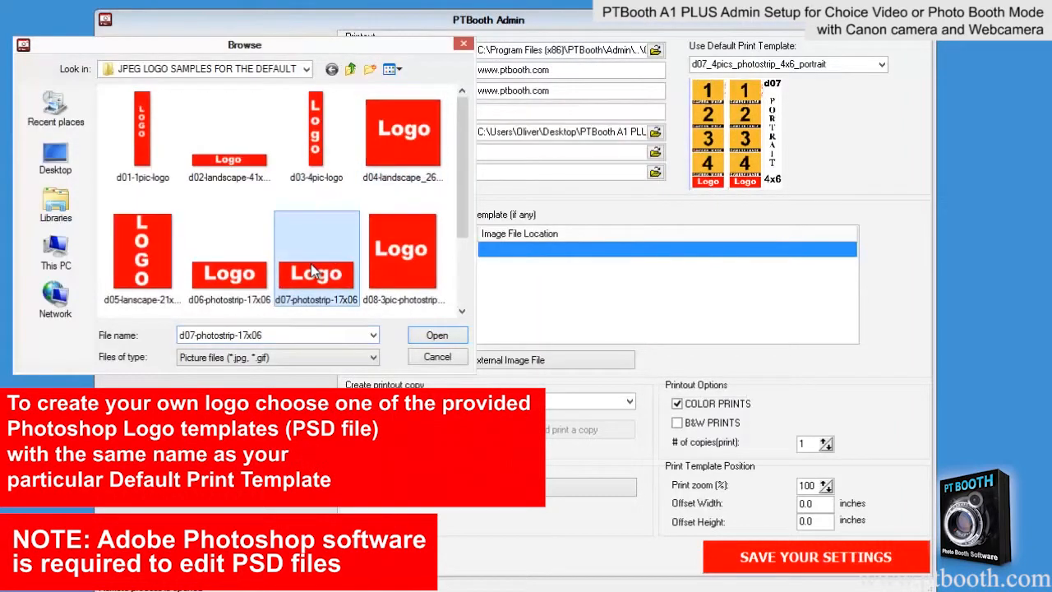
click(436, 336)
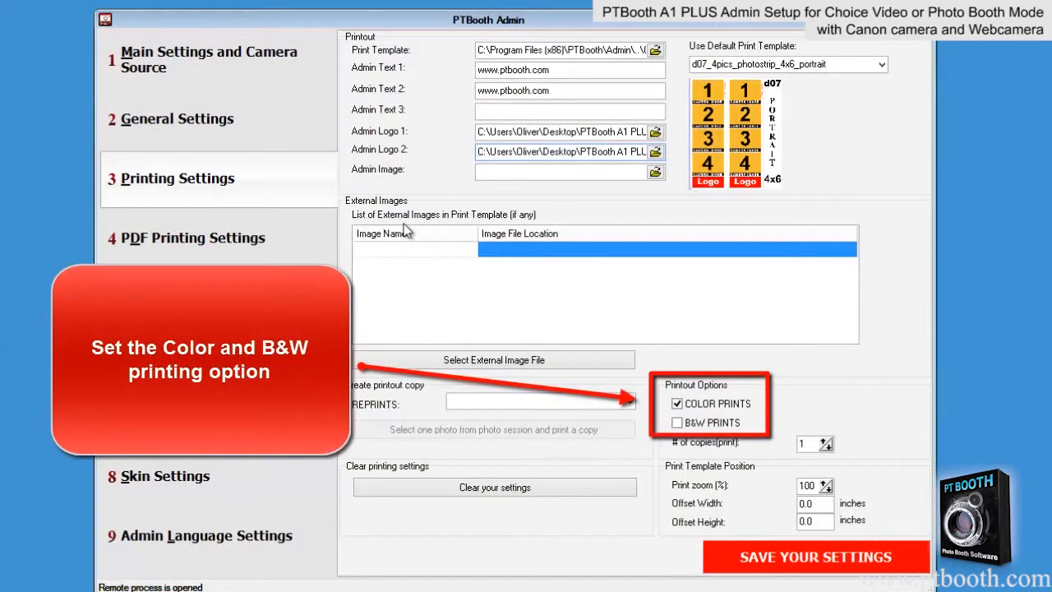
Enable B&W prints in the printout options and save the Printing Settings
click(677, 422)
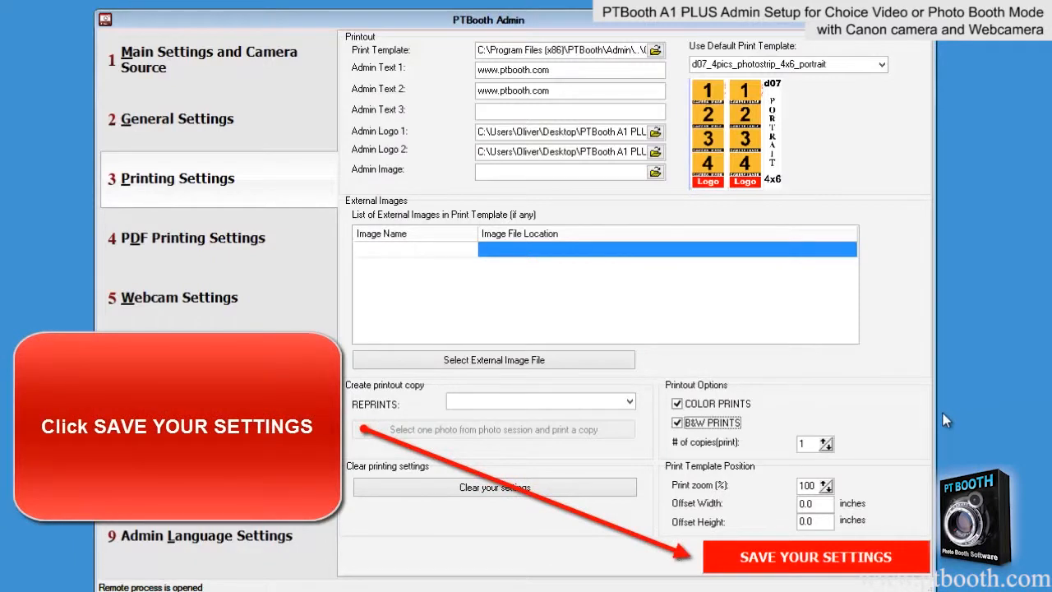
click(841, 561)
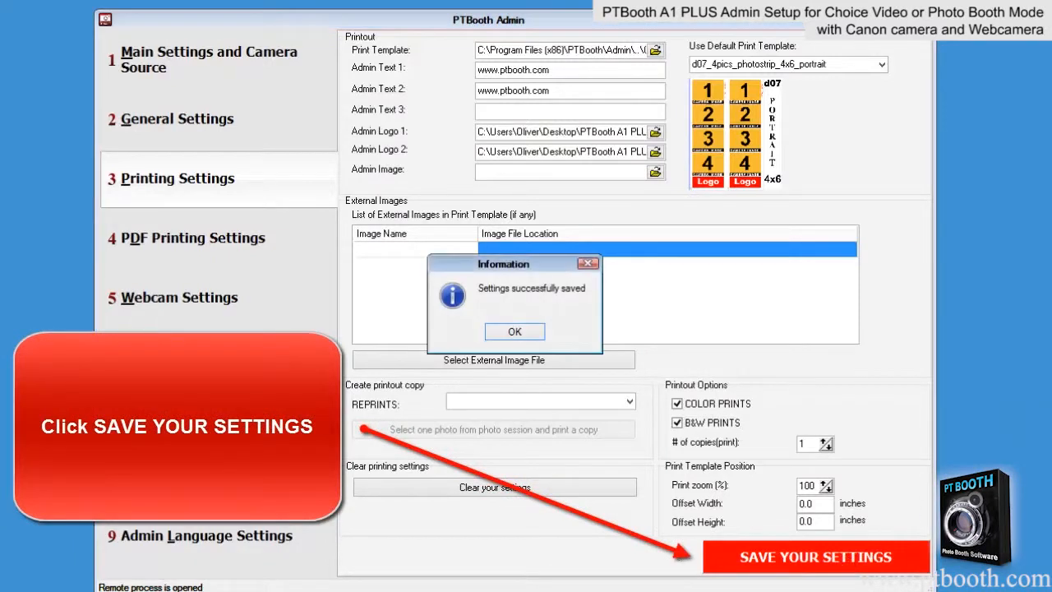
click(507, 333)
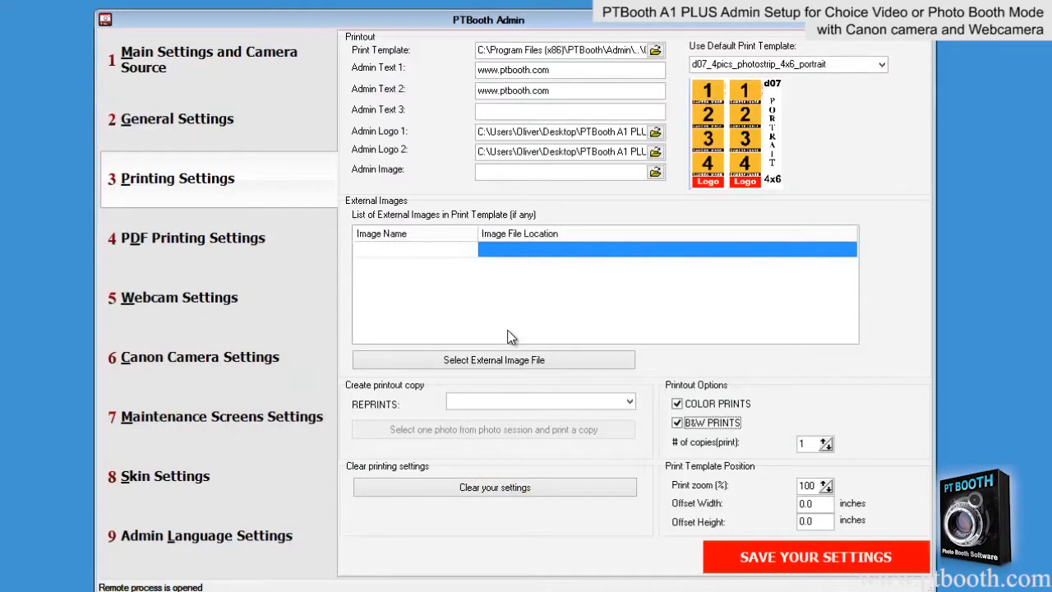
Bring up the PDF Printing Settings, and view the corporate_take121 PDF in the desktop folder PDF_corporate_December 07 2013
click(247, 251)
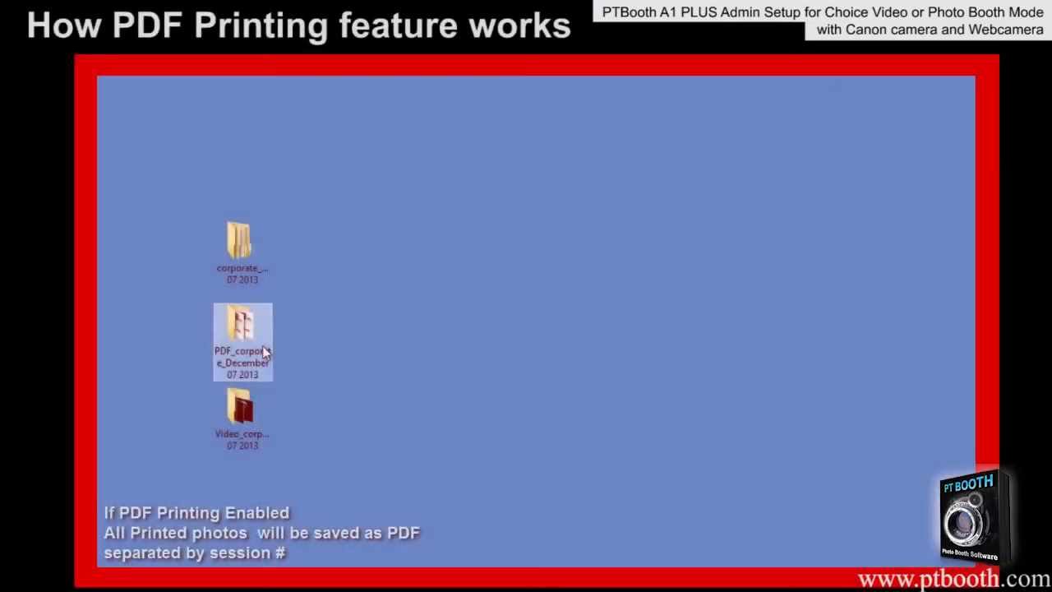
double_click(263, 350)
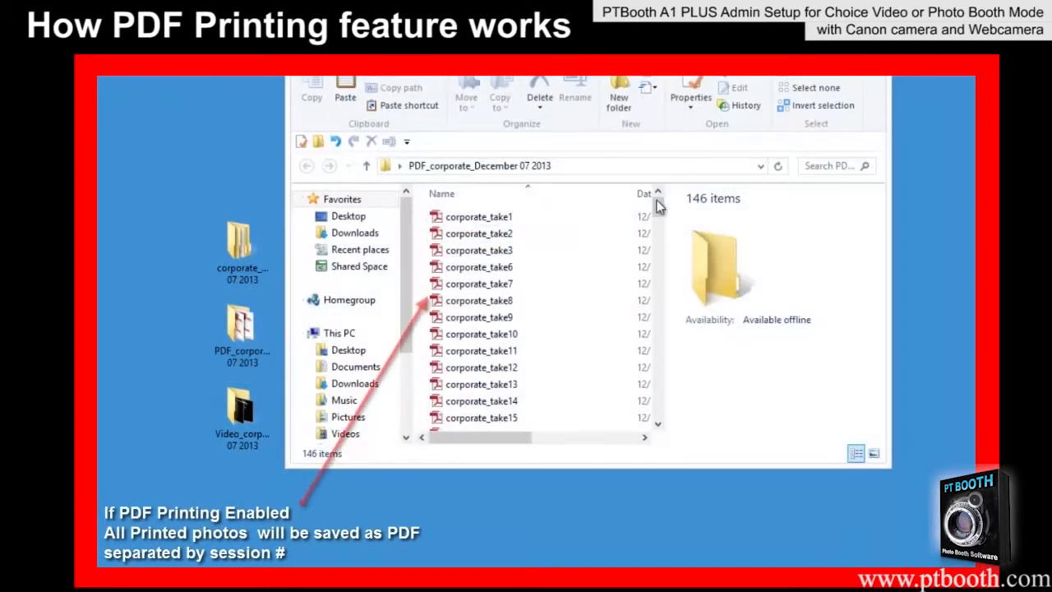
drag(658, 205, 587, 395)
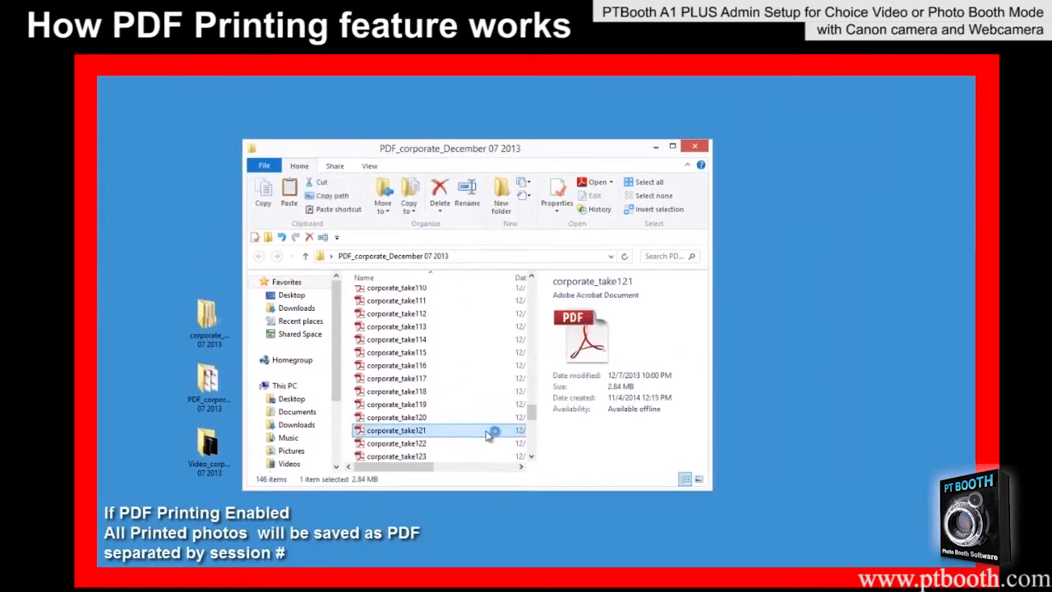
double_click(488, 430)
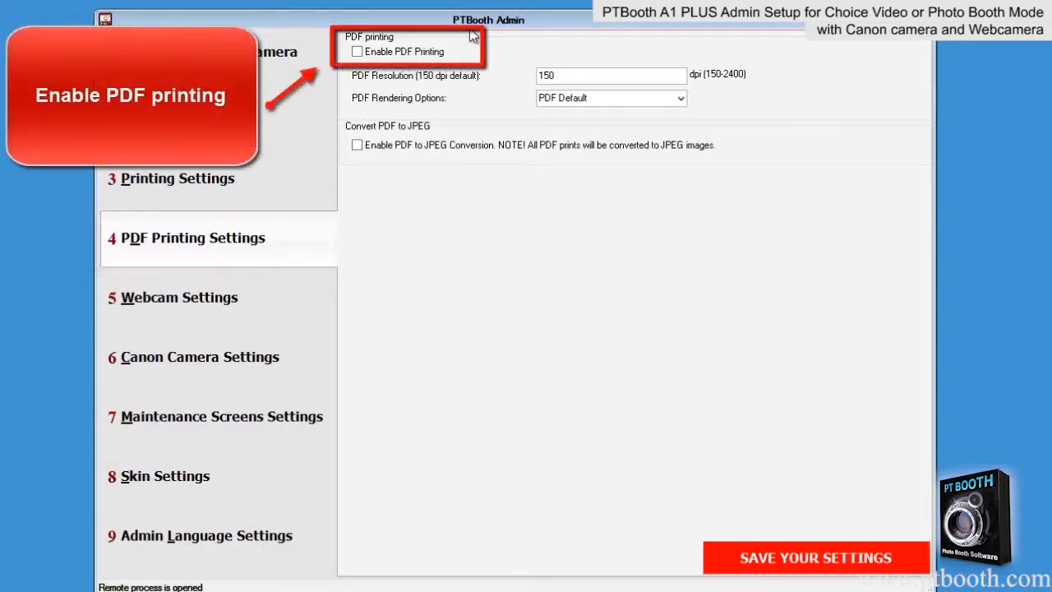
Enable PDF printing and PDF to JPEG conversion, and save the PDF Printing Settings
click(357, 52)
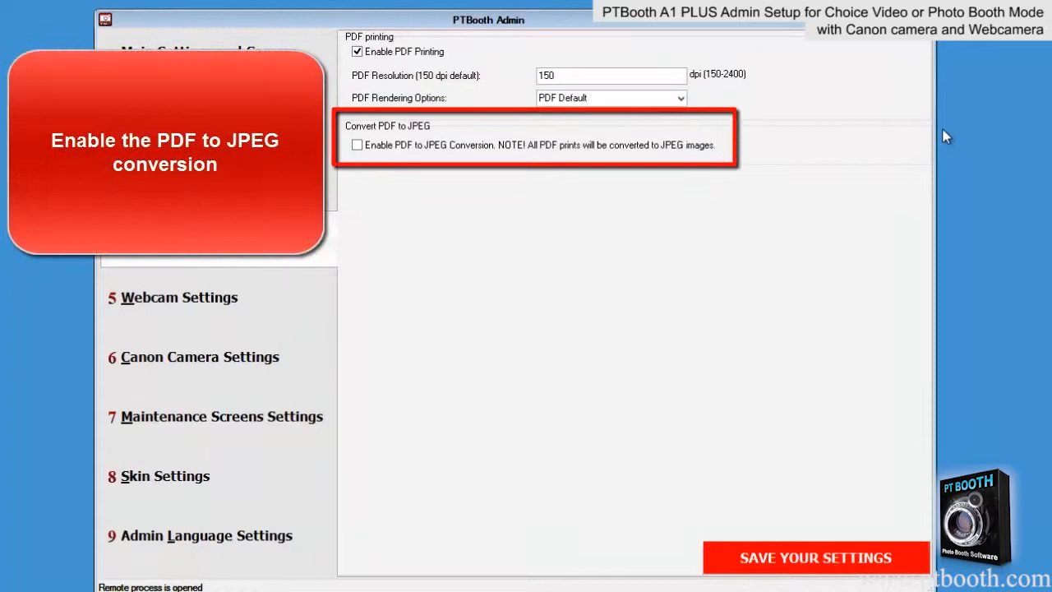
click(359, 145)
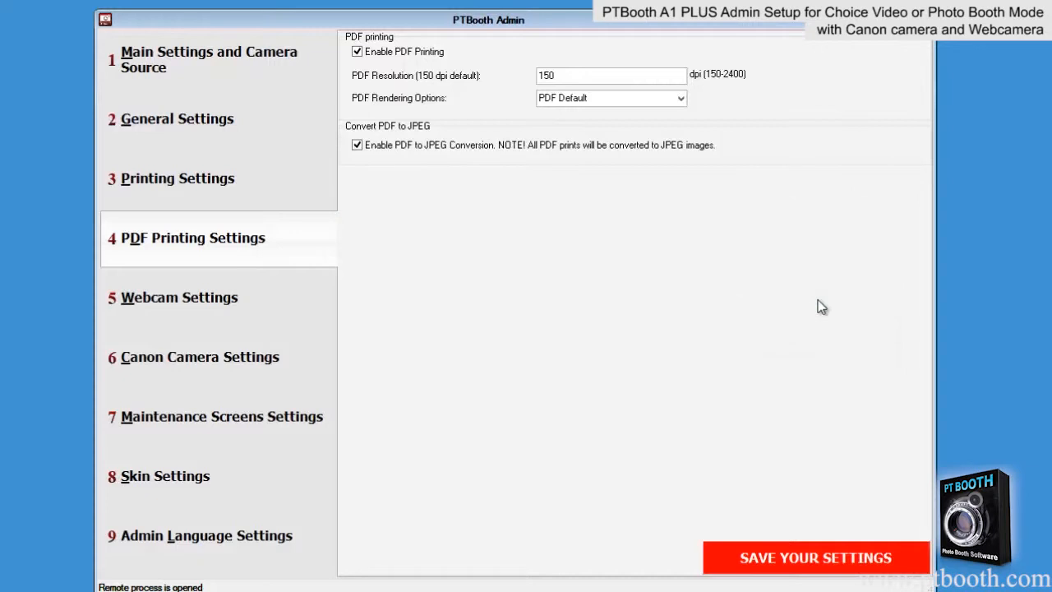
click(789, 559)
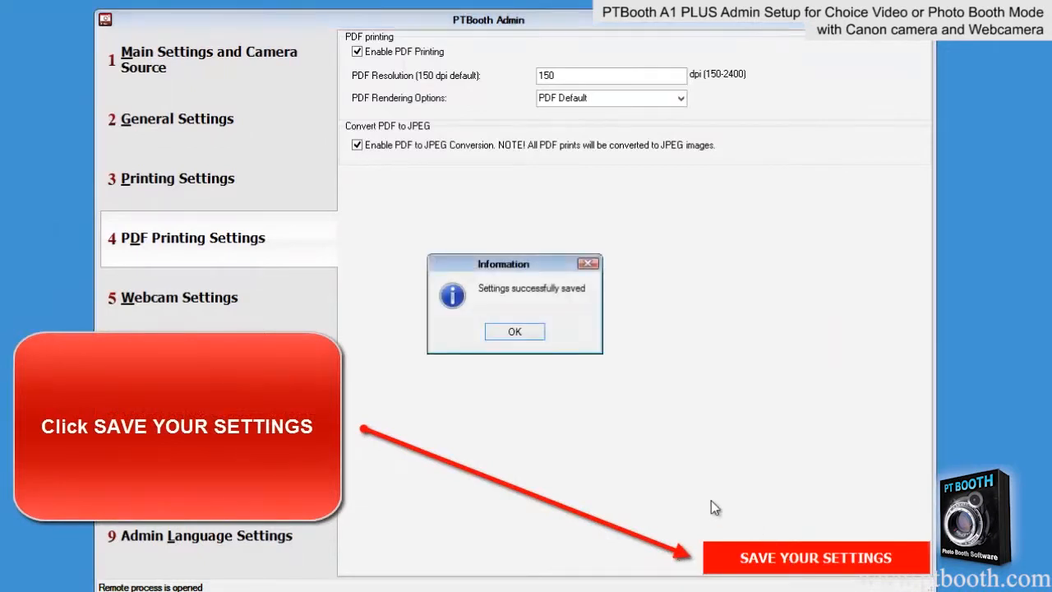
click(513, 335)
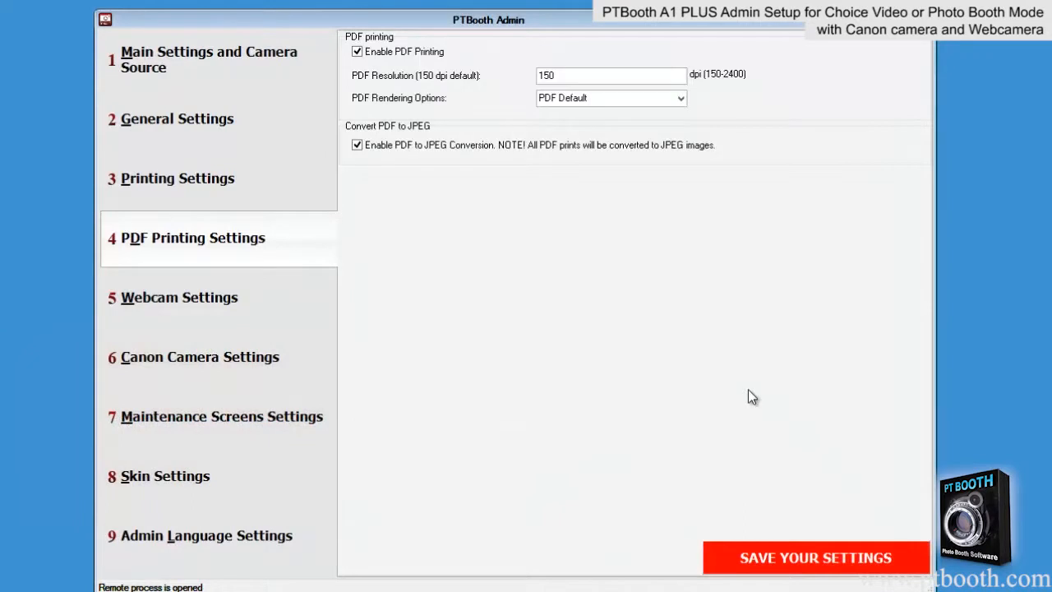
In the Webcam Settings, set the video source to Logitech HD Pro Webcam C920 at 1280x720 with uncompressed camera native video
click(223, 315)
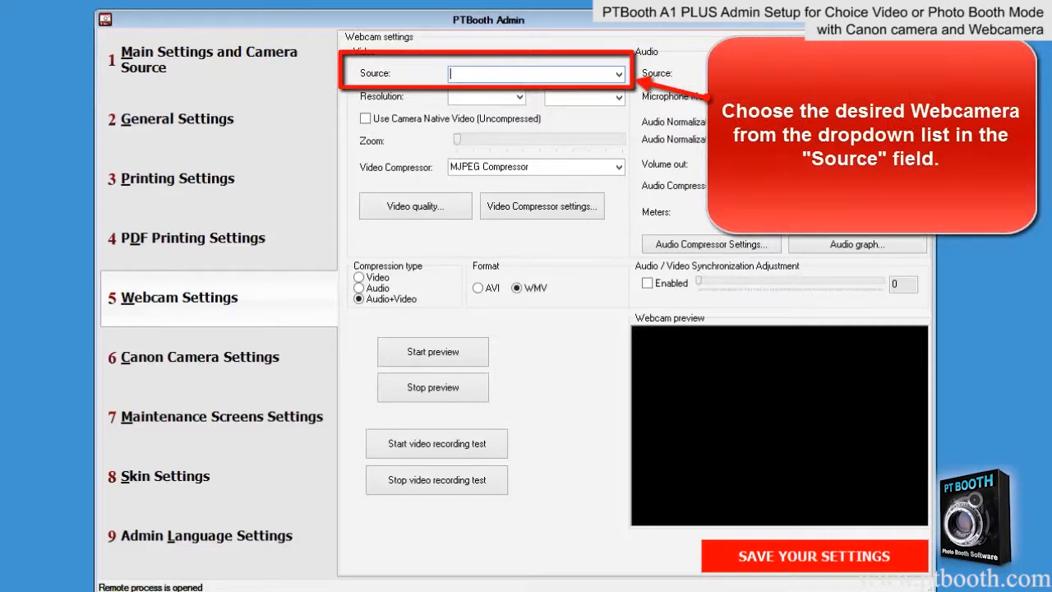
click(618, 73)
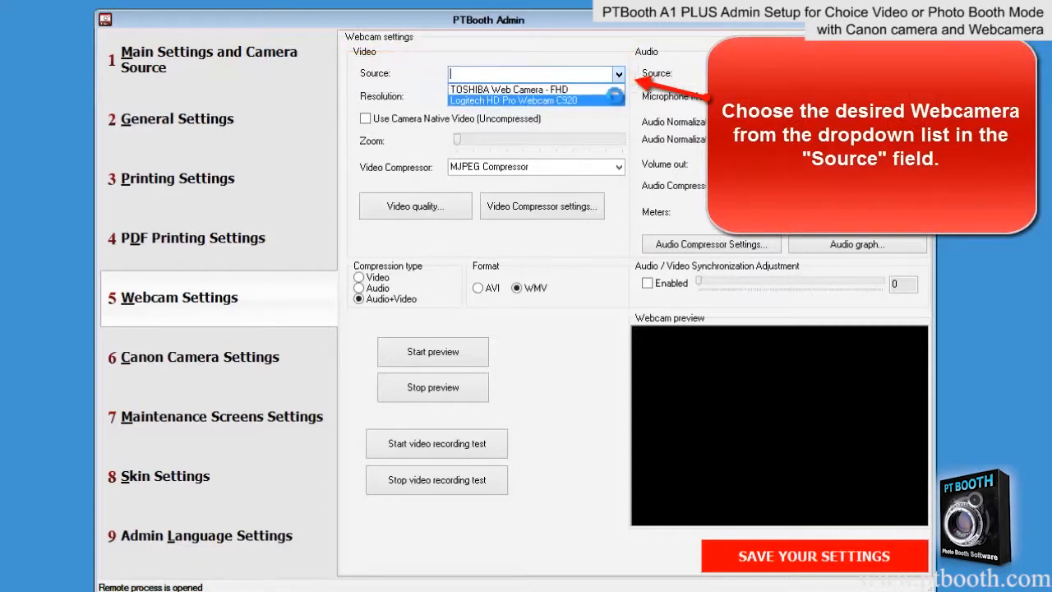
click(611, 97)
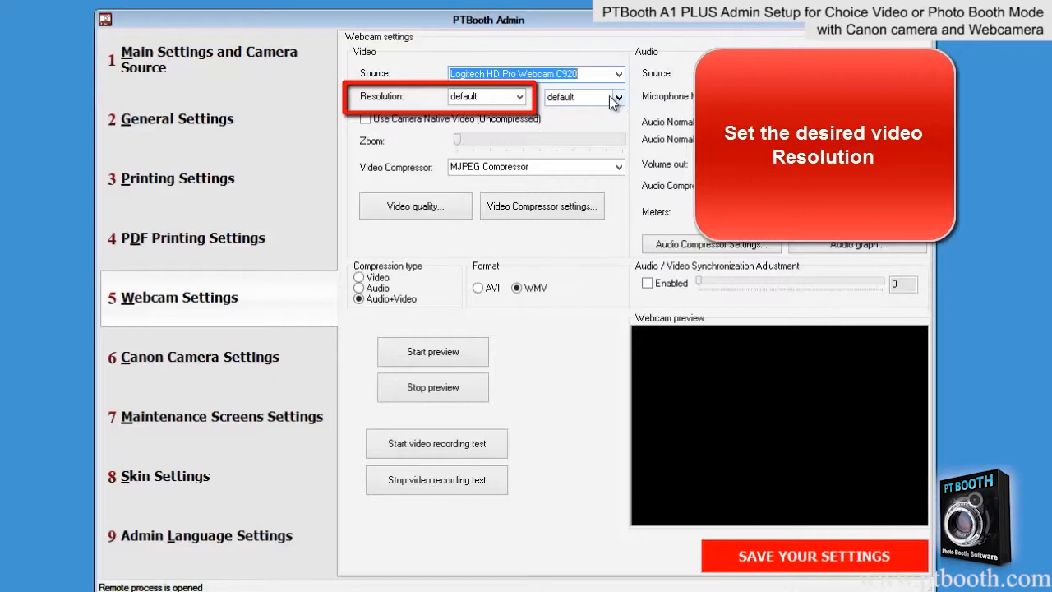
click(519, 96)
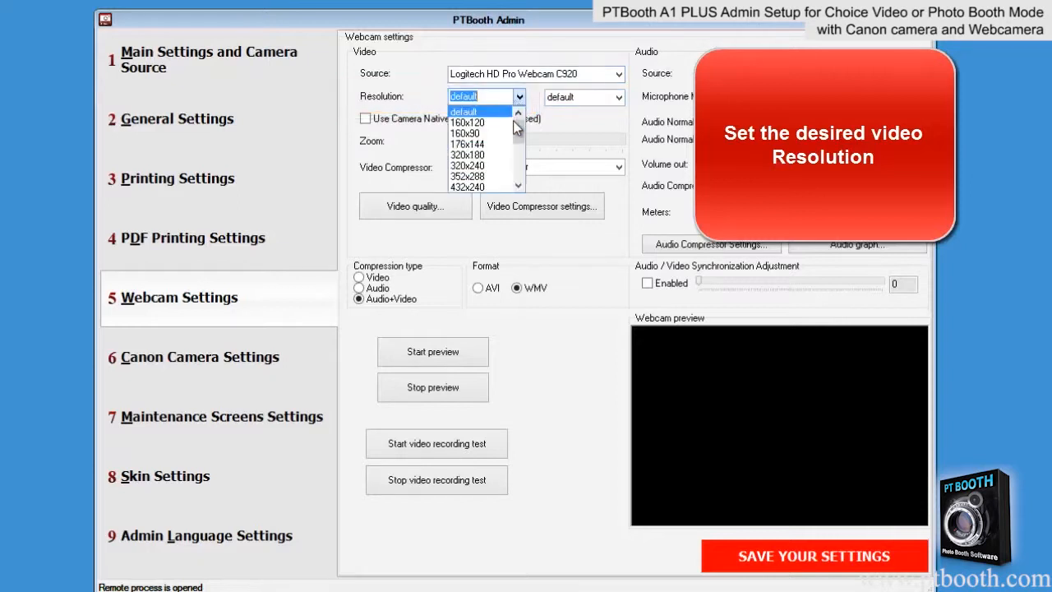
drag(519, 140, 519, 164)
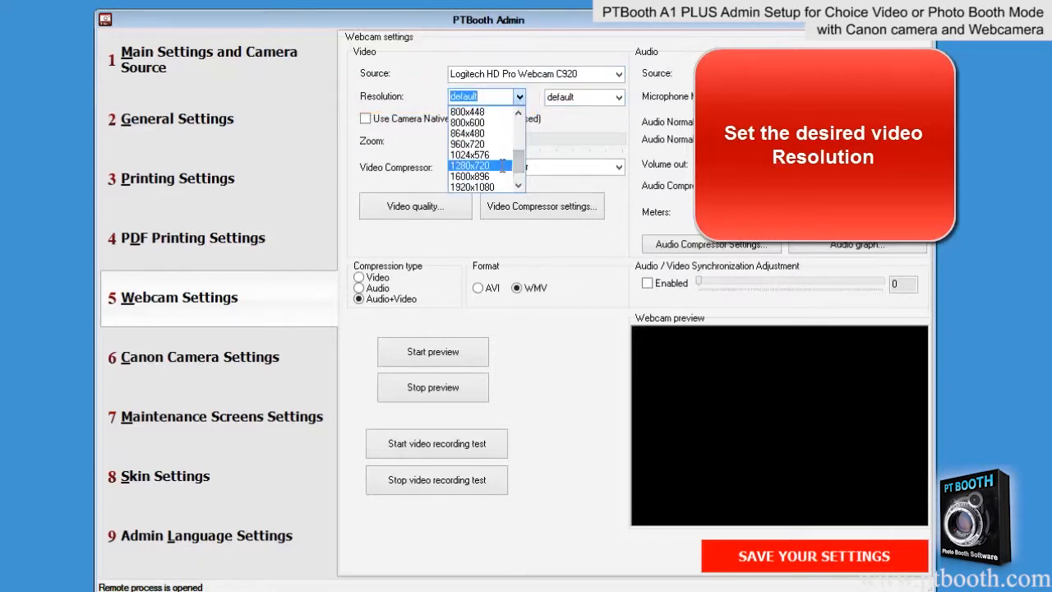
click(481, 169)
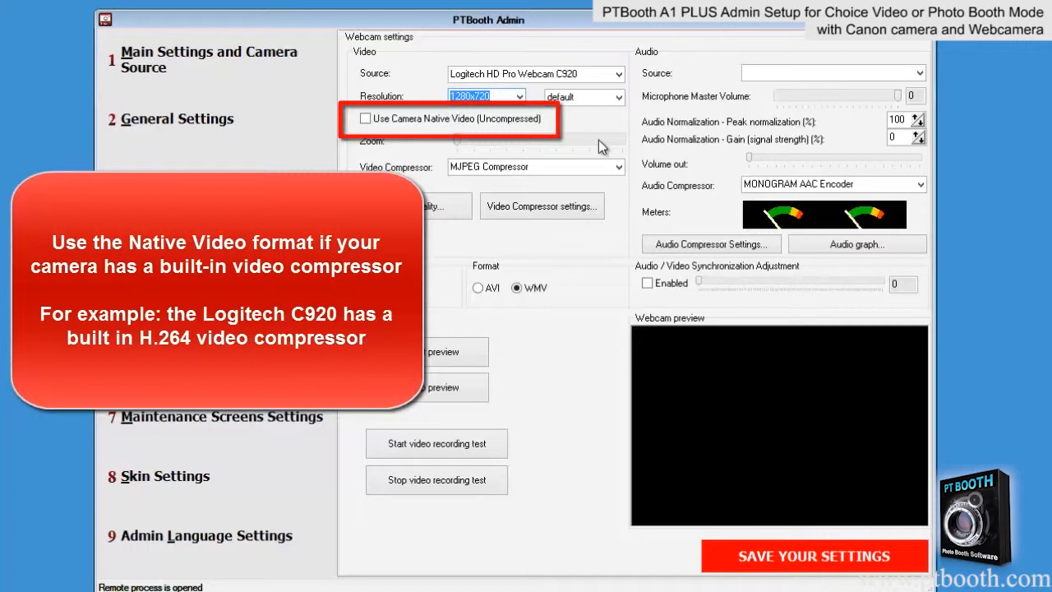
click(365, 119)
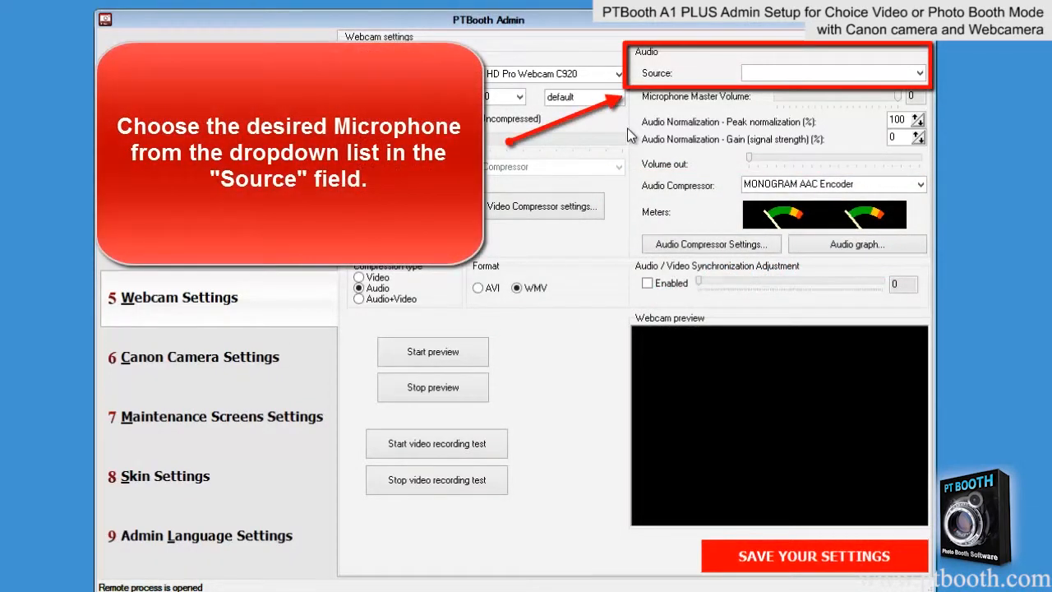
Set the webcam audio source to Microphone (HD Pro Webcam C920) with a microphone master volume of 11
click(920, 73)
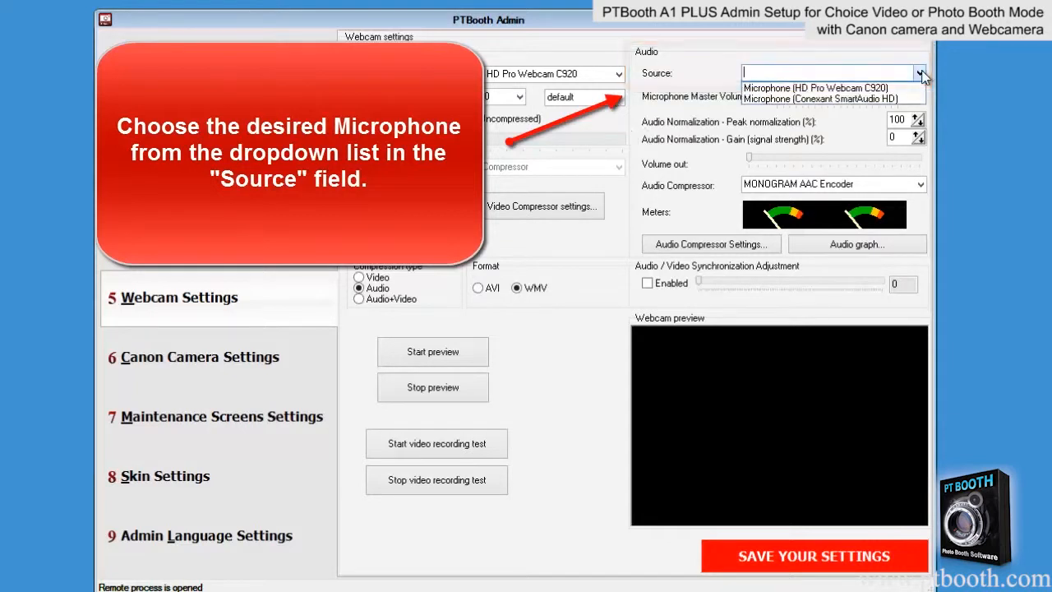
click(917, 86)
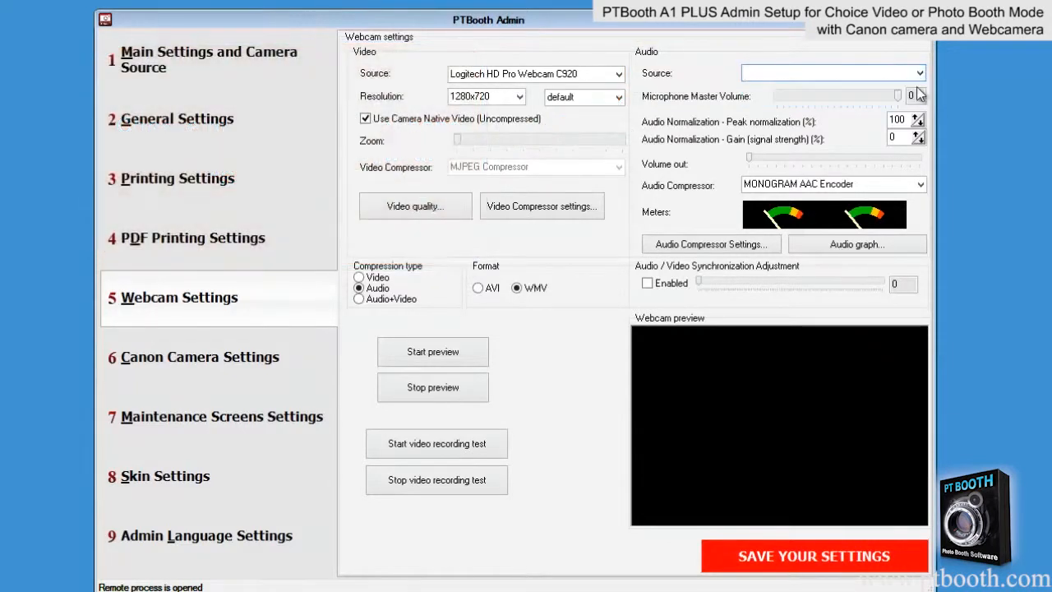
drag(894, 95, 846, 98)
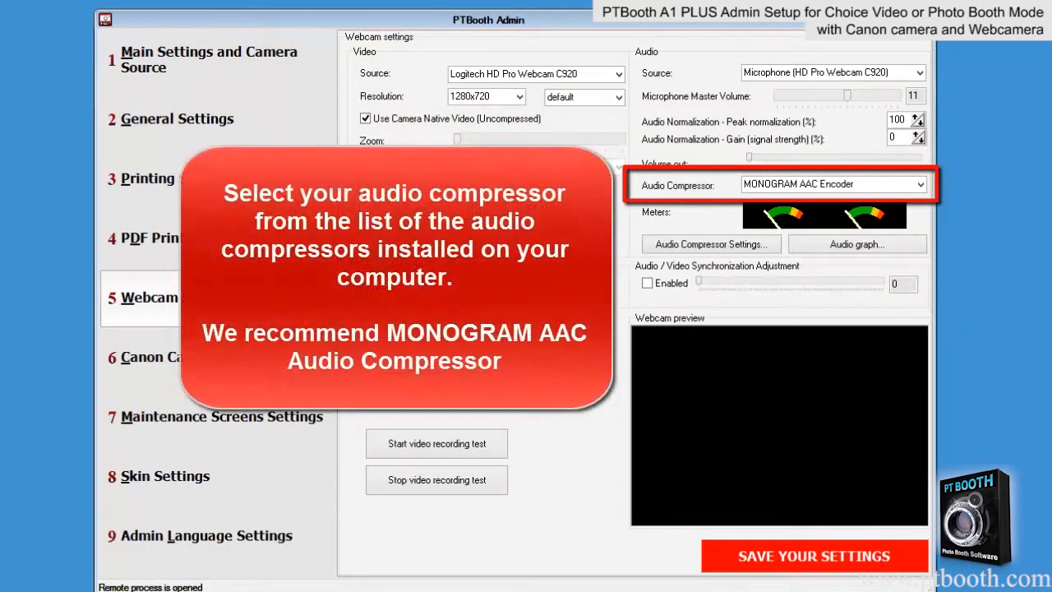
Select MONOGRAM AAC Encoder as the audio compressor and save the Webcam Settings
click(922, 187)
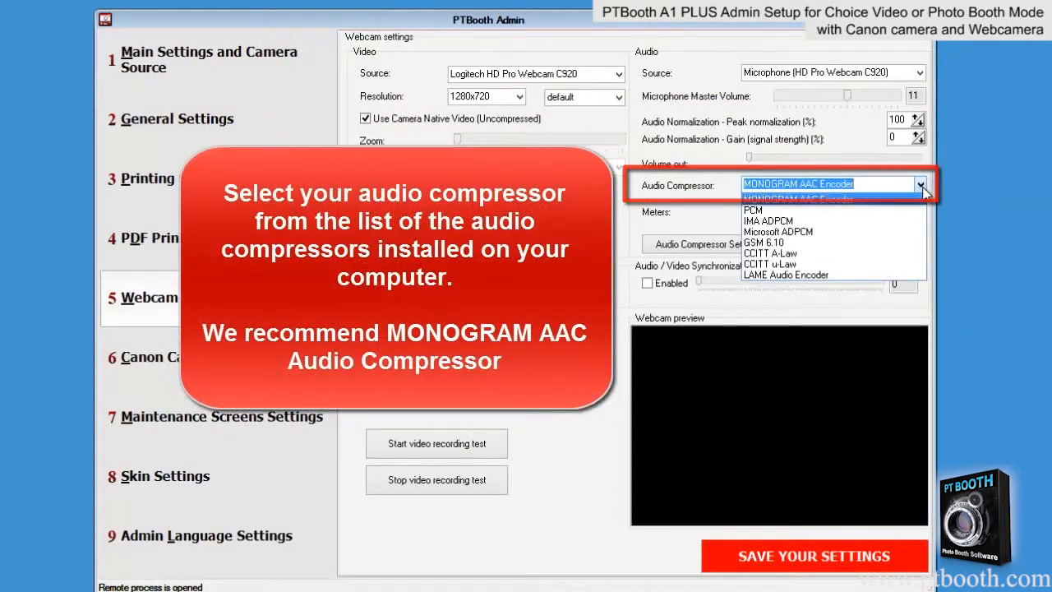
click(855, 200)
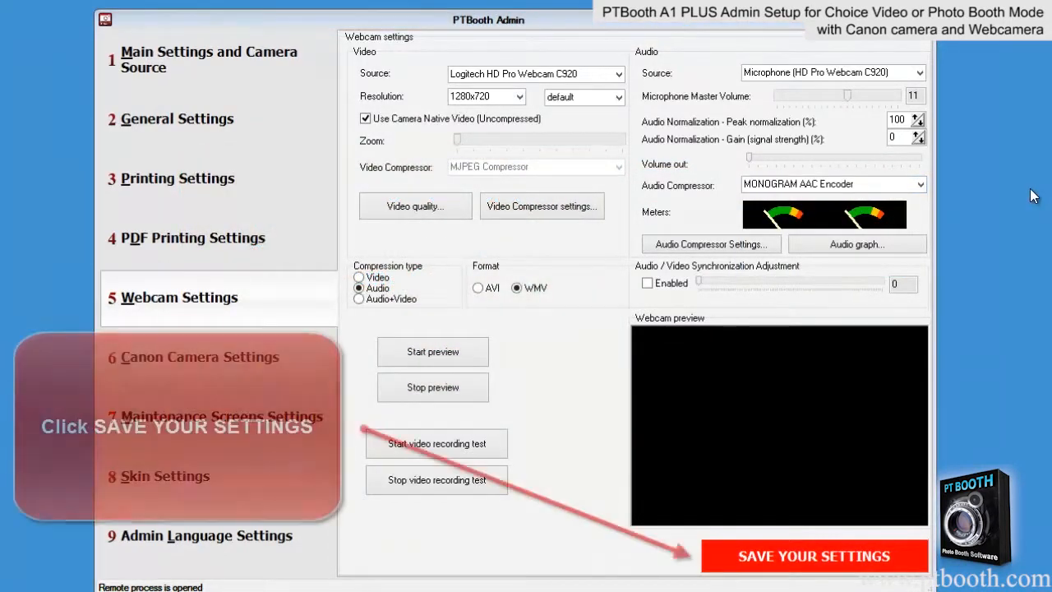
click(834, 552)
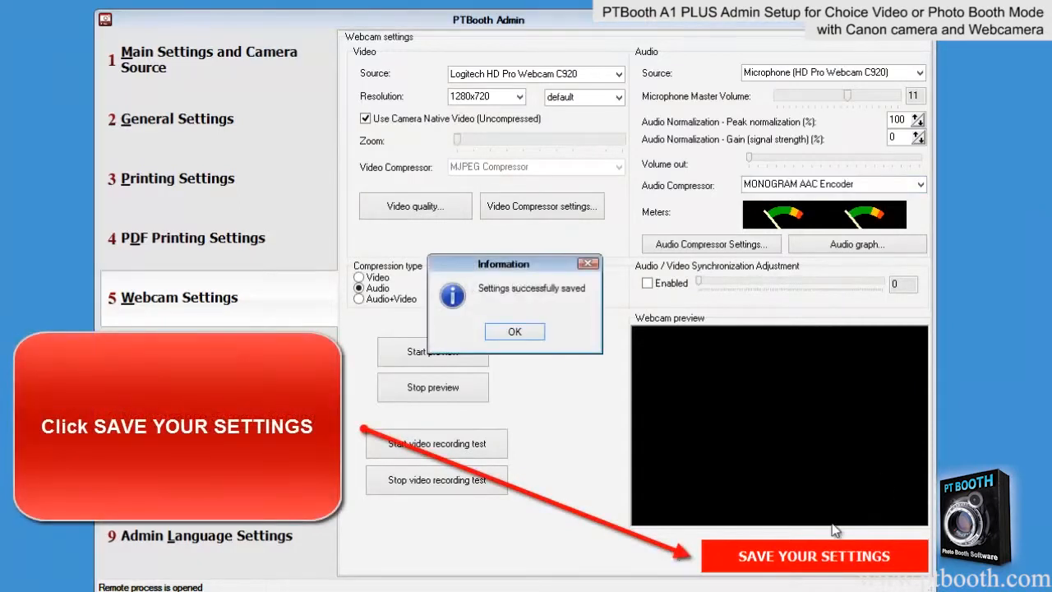
click(515, 331)
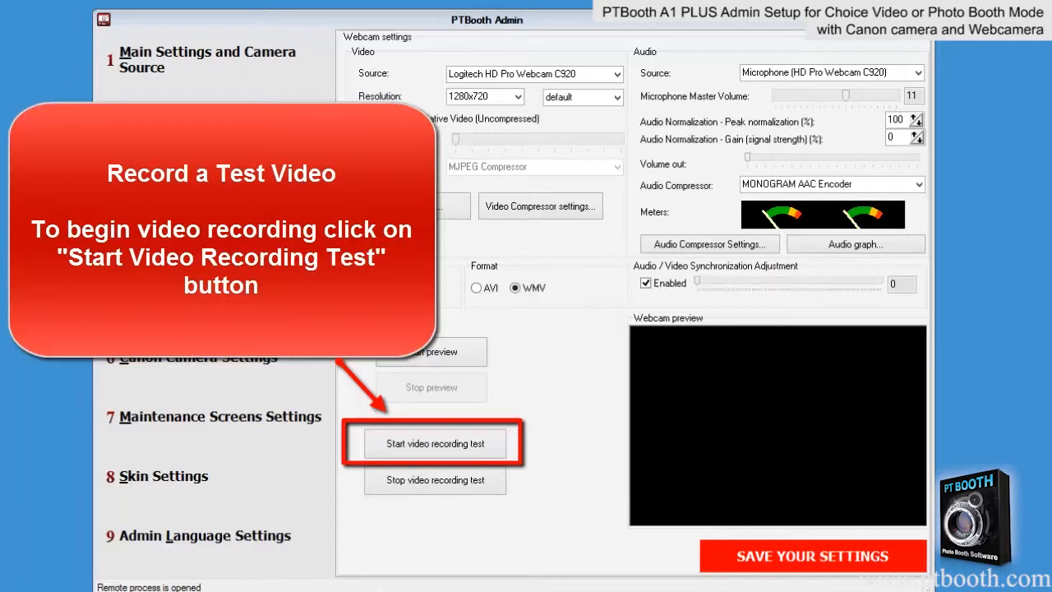
Start a video recording test, saving it to the Desktop as "test video"
click(464, 448)
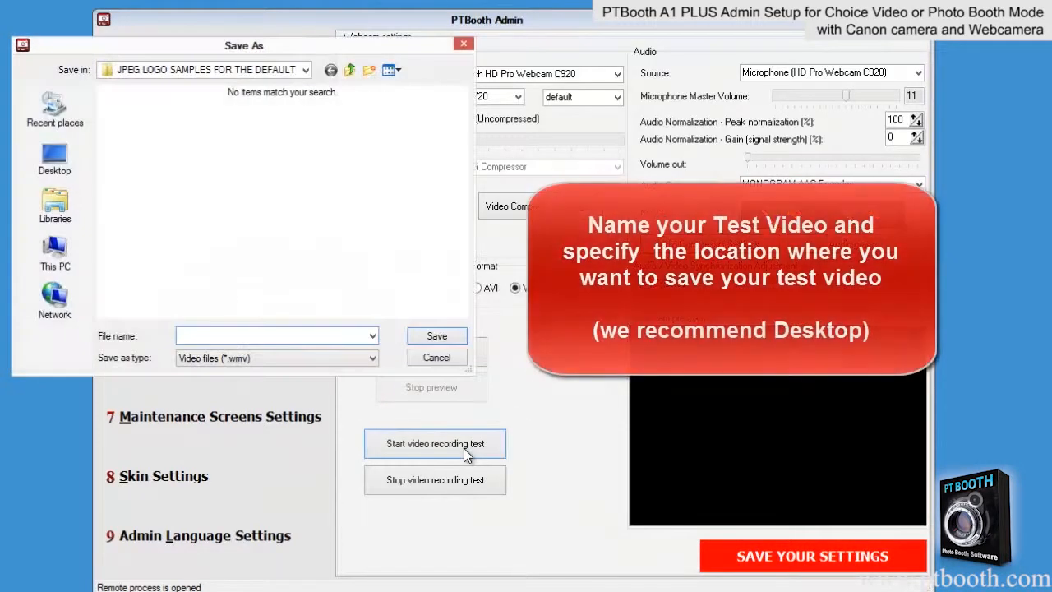
click(55, 160)
click(226, 336)
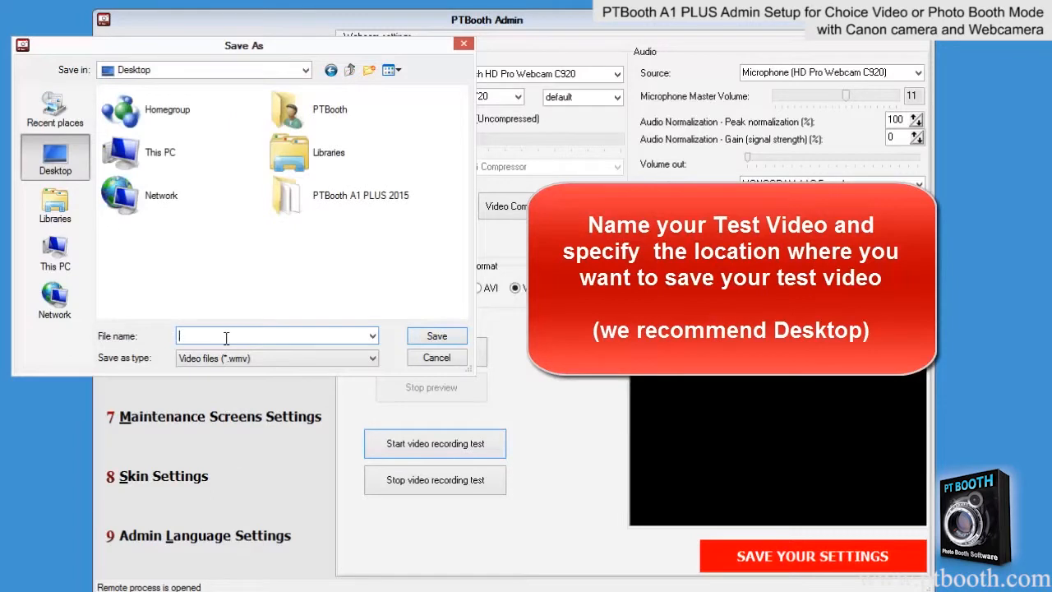
text(test video)
click(421, 335)
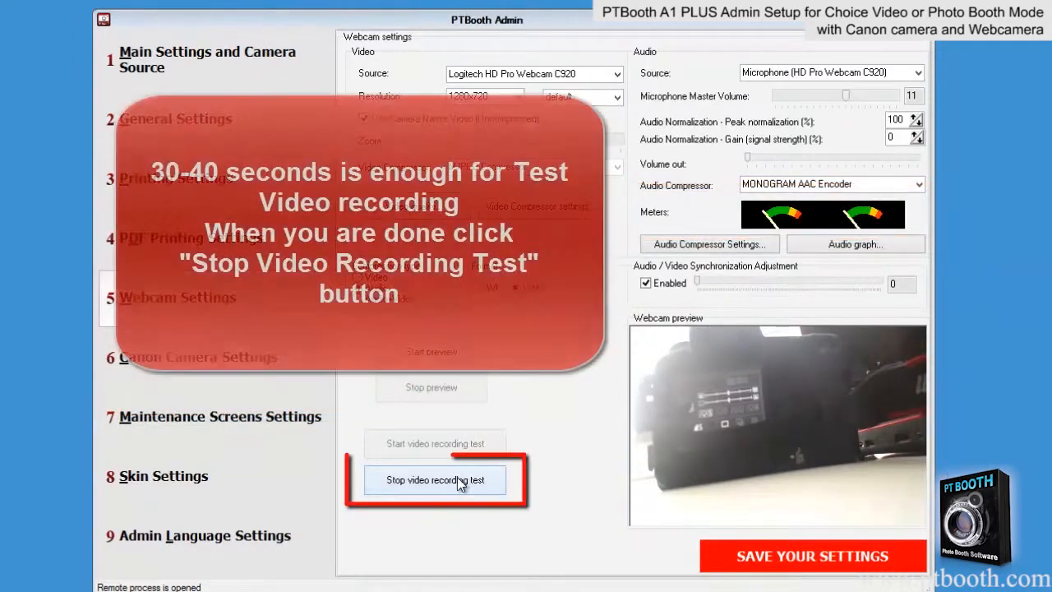
Stop the video recording test and play the recorded test video from the desktop
click(457, 479)
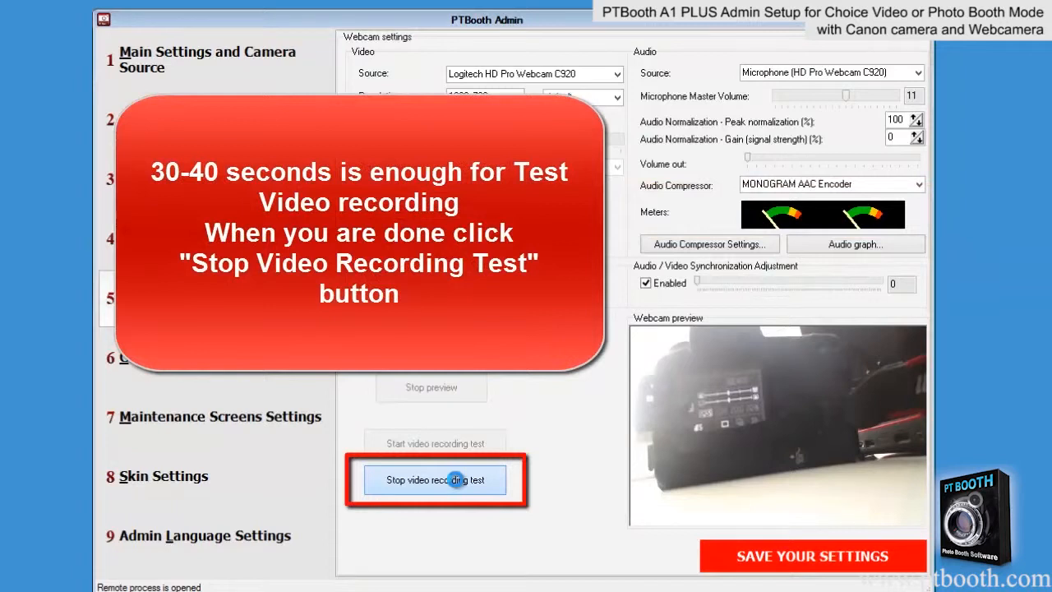
click(456, 480)
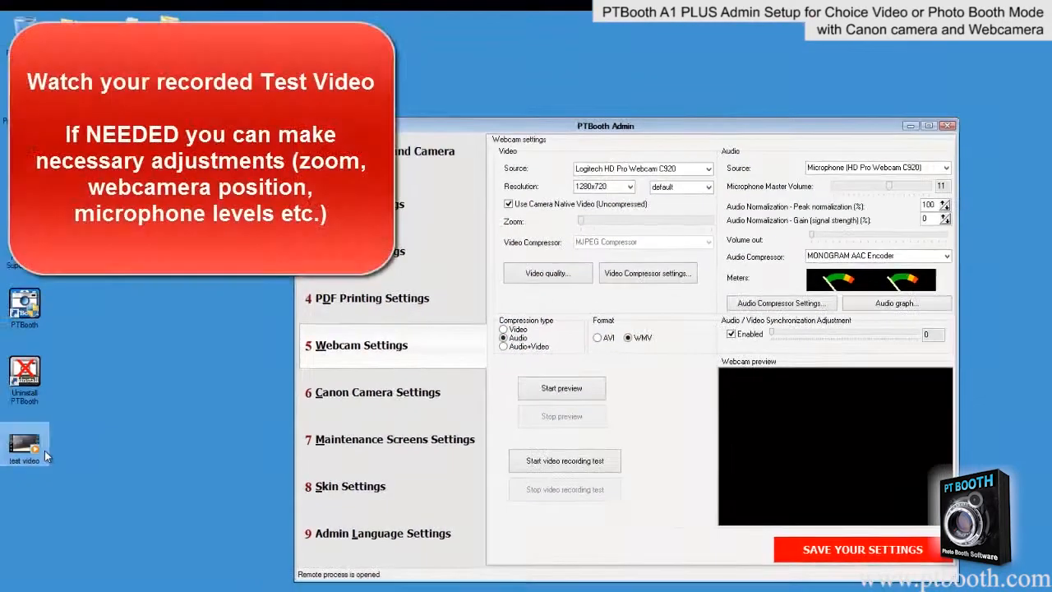
double_click(23, 444)
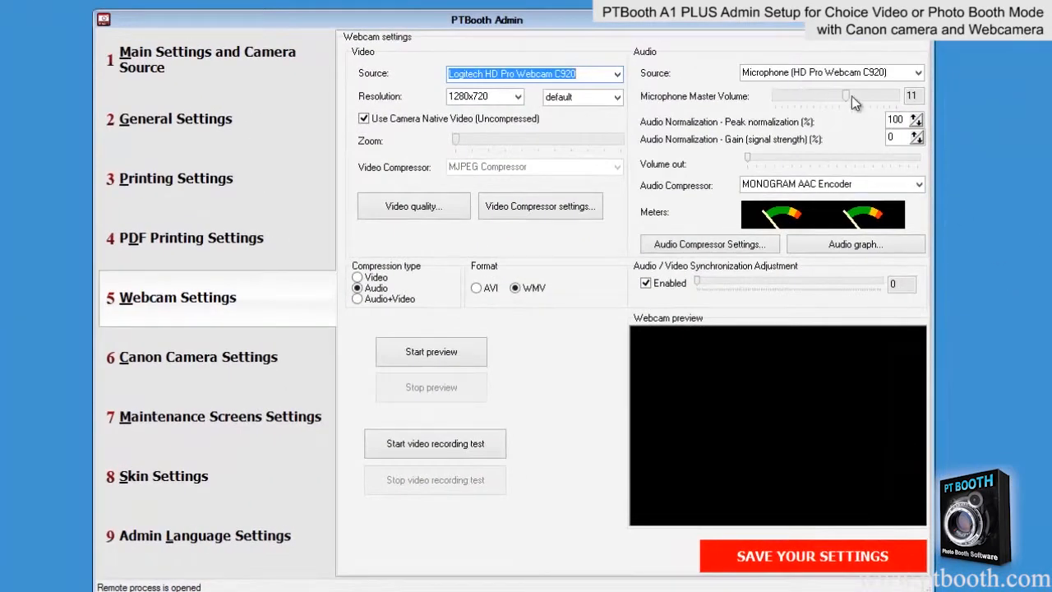
Raise the microphone master volume to 14 and save the Webcam Settings
drag(847, 95, 866, 94)
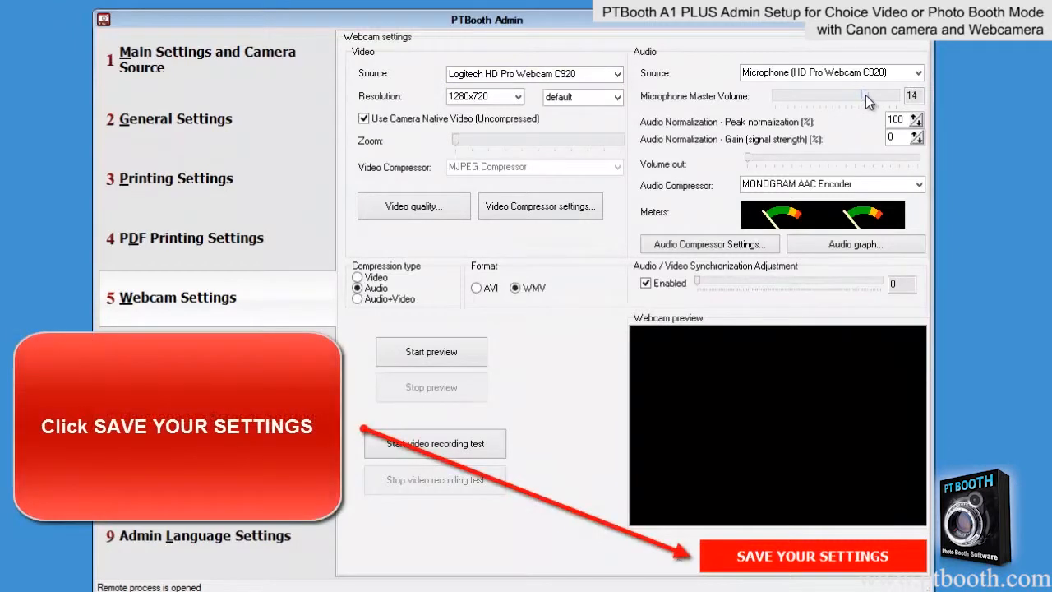
click(808, 559)
click(526, 330)
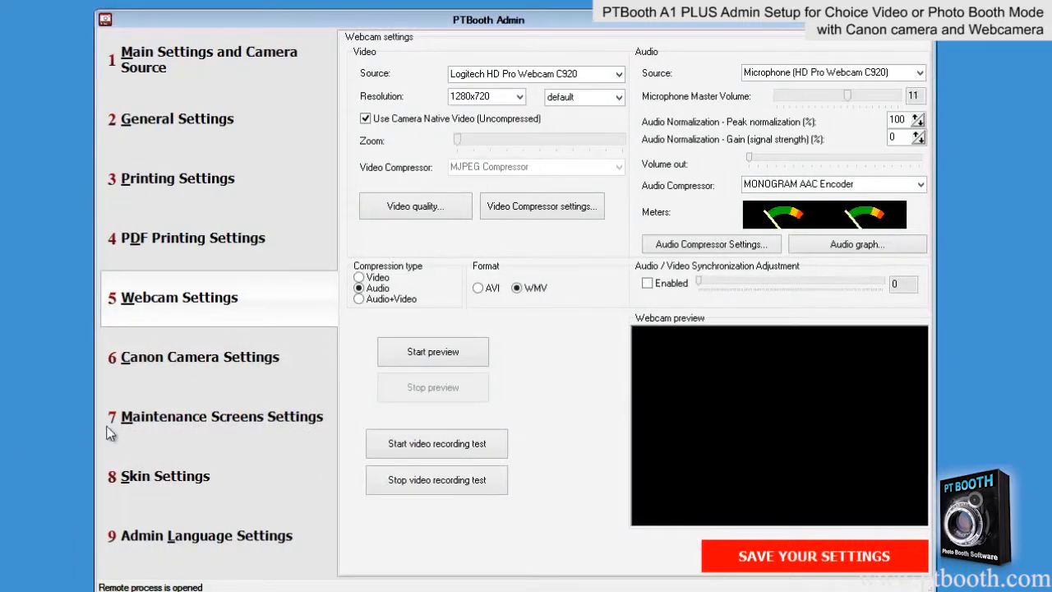
In the Canon Camera Settings, set the picture size to Small and the quality to Normal
click(169, 380)
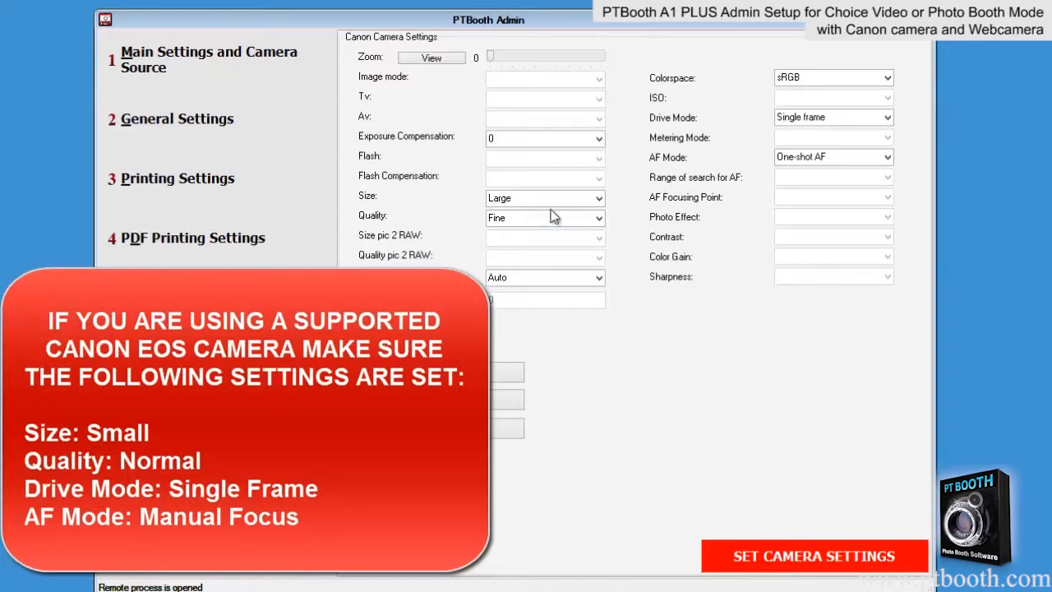
click(600, 198)
click(591, 230)
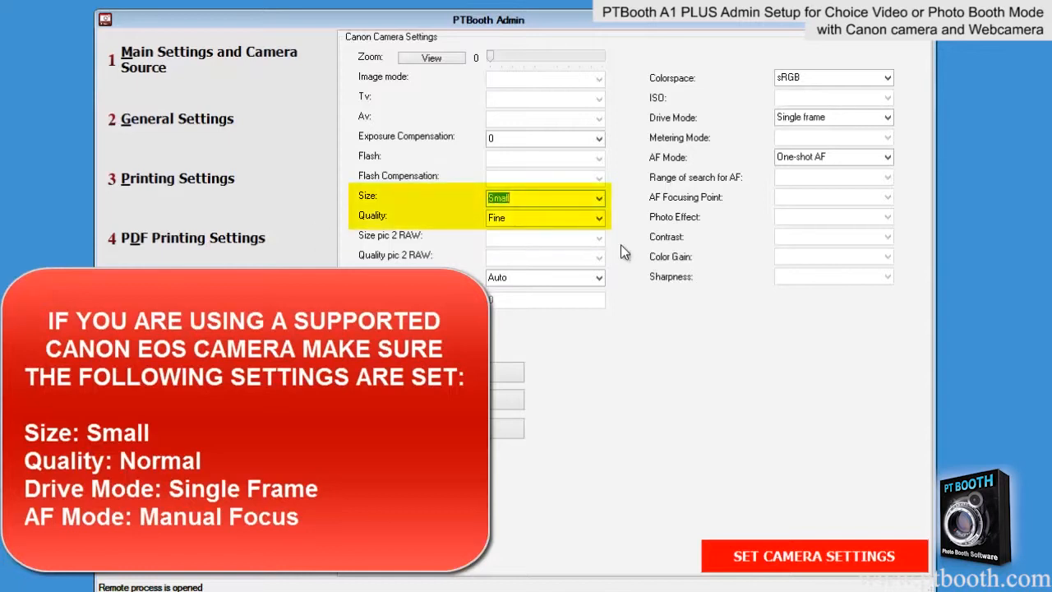
click(601, 219)
click(526, 230)
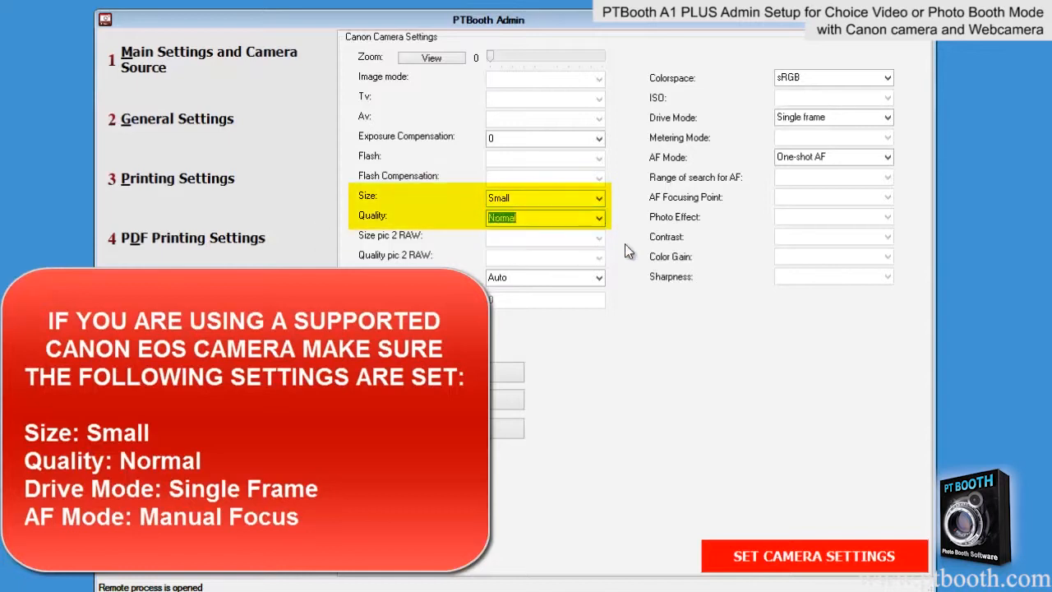
Set the Canon drive mode to Single frame and the AF mode to Manual focus, and apply the camera settings
click(888, 120)
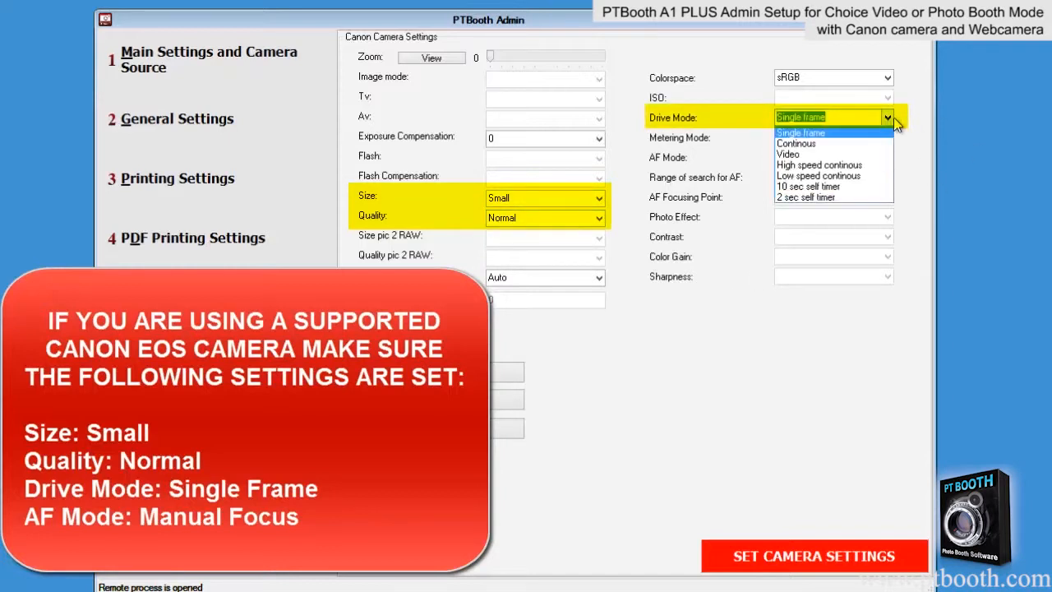
click(874, 134)
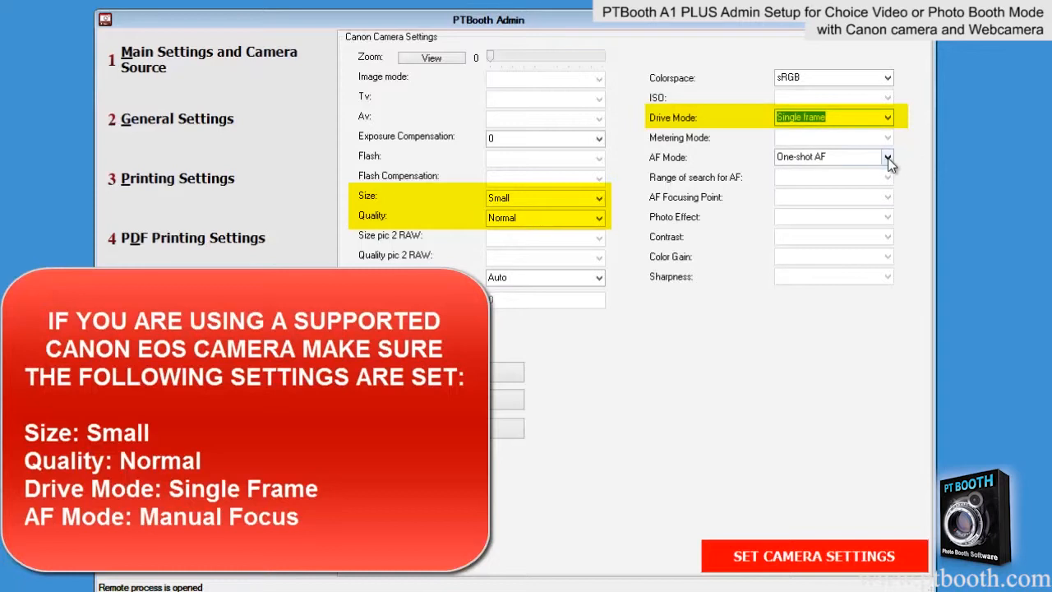
click(887, 159)
click(867, 204)
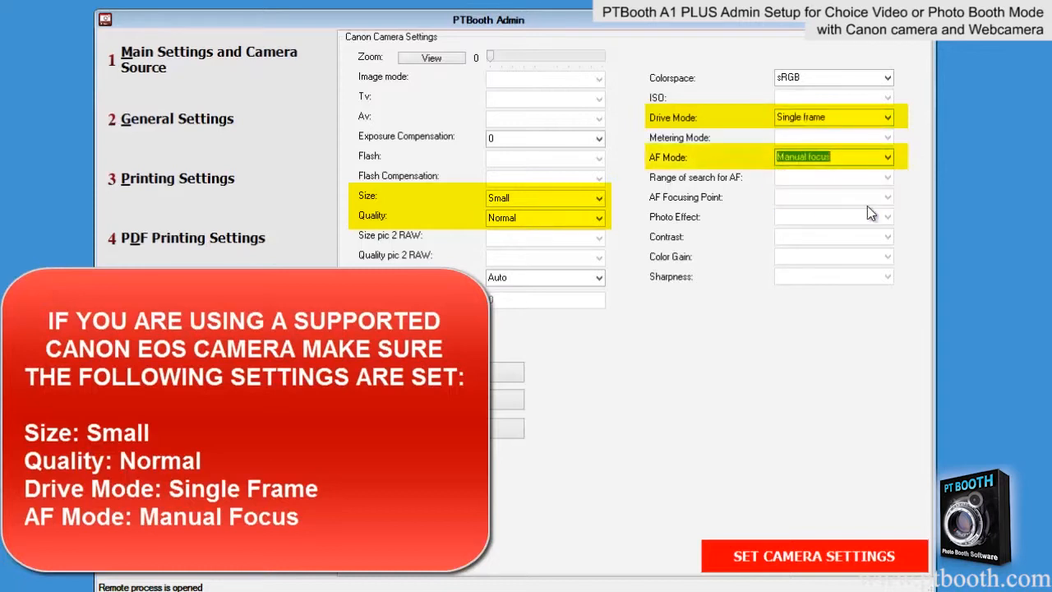
click(956, 192)
click(852, 555)
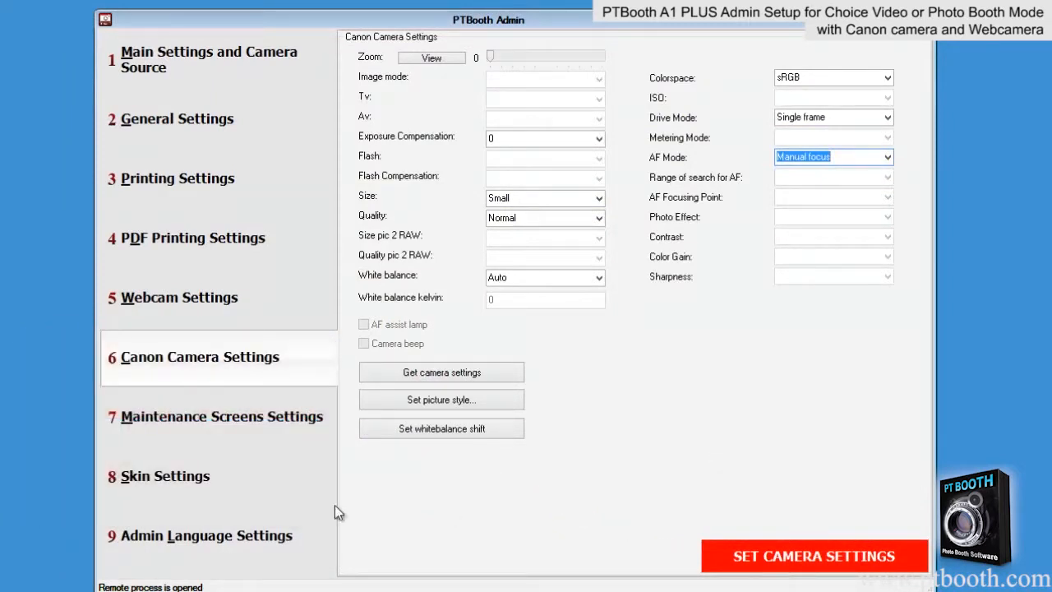
In the Skin Settings, set the client skin to Wide and find the 1280x768 English Red option among the resolutions
click(186, 490)
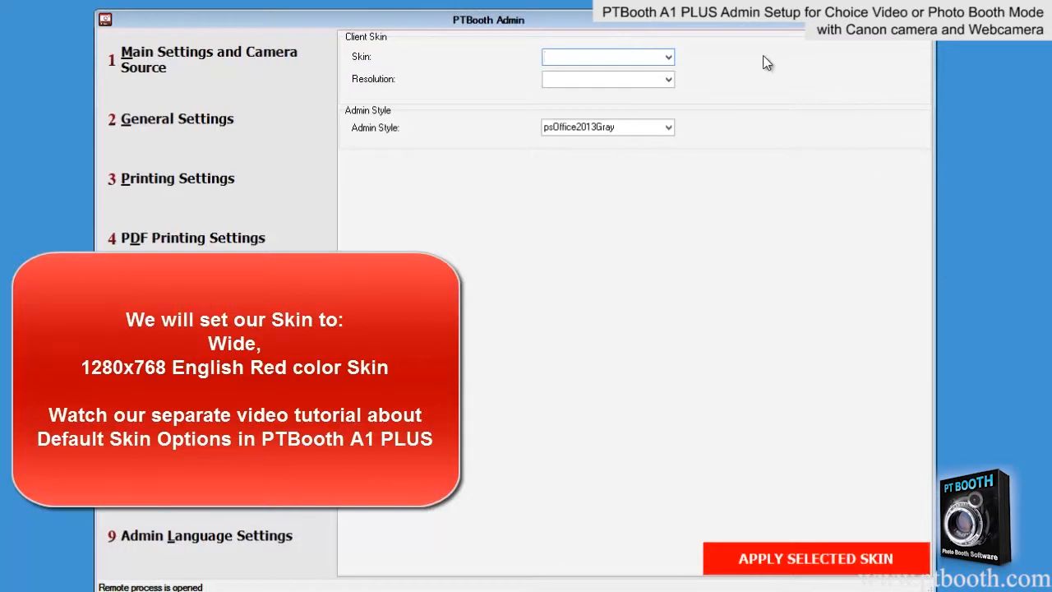
click(667, 56)
click(656, 79)
click(668, 80)
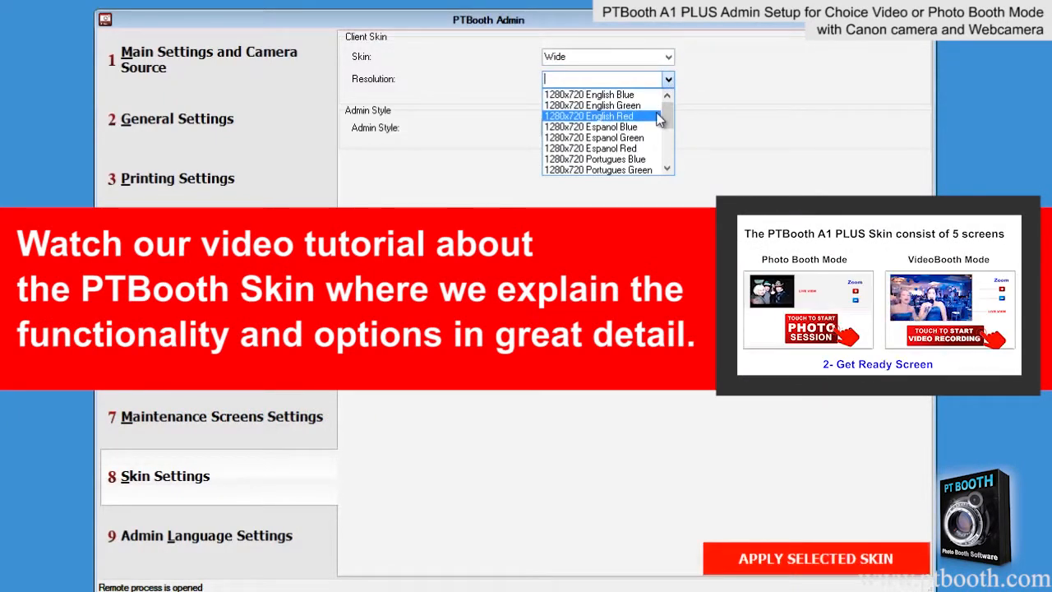
scroll(658, 138, down, 2)
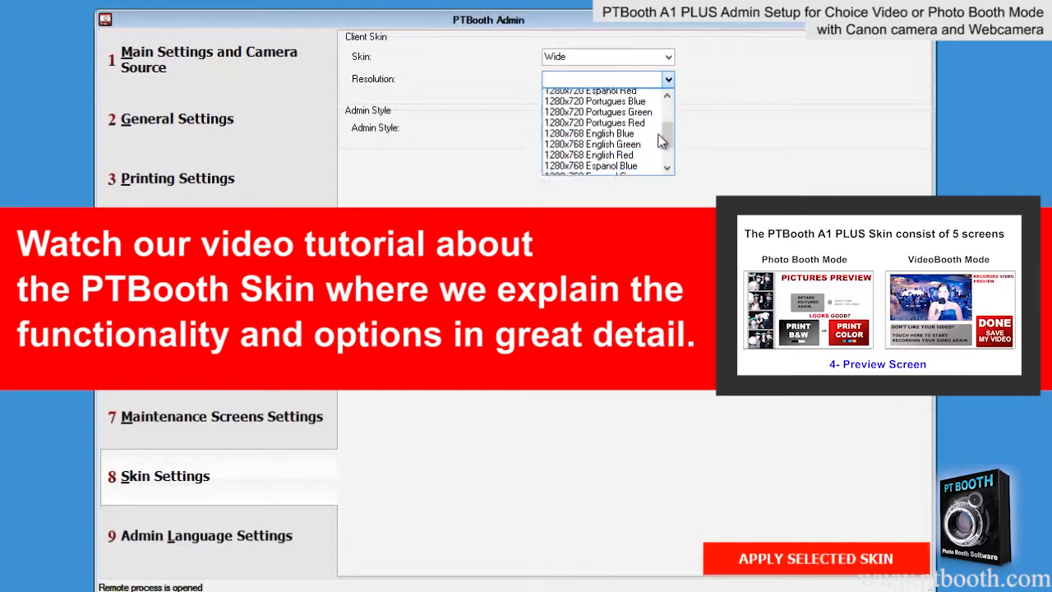